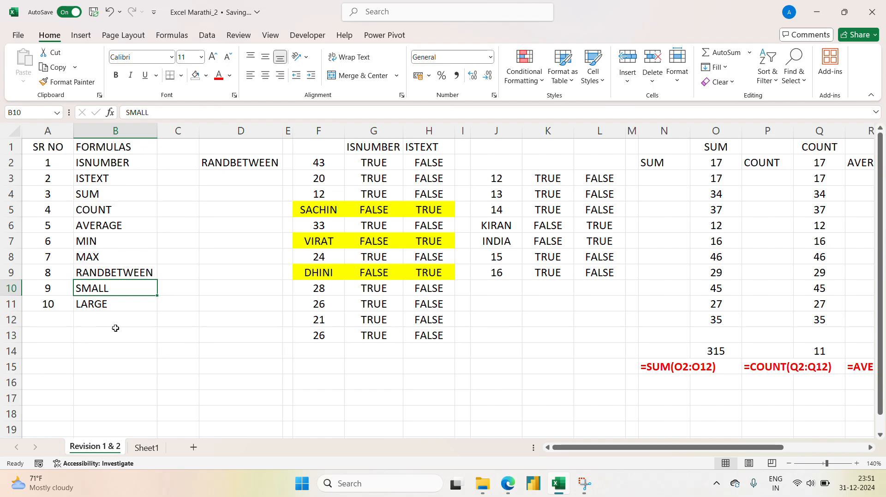
left_click(152, 306)
left_click(179, 283)
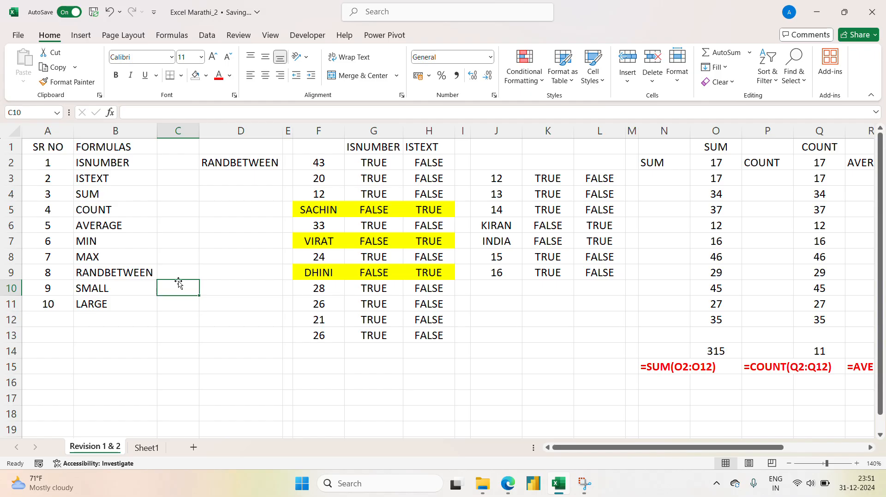
left_click(147, 285)
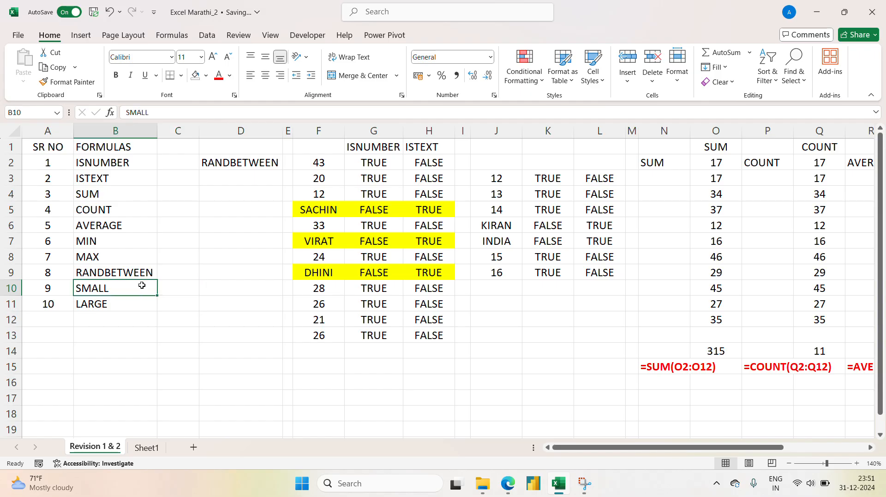
left_click(125, 303)
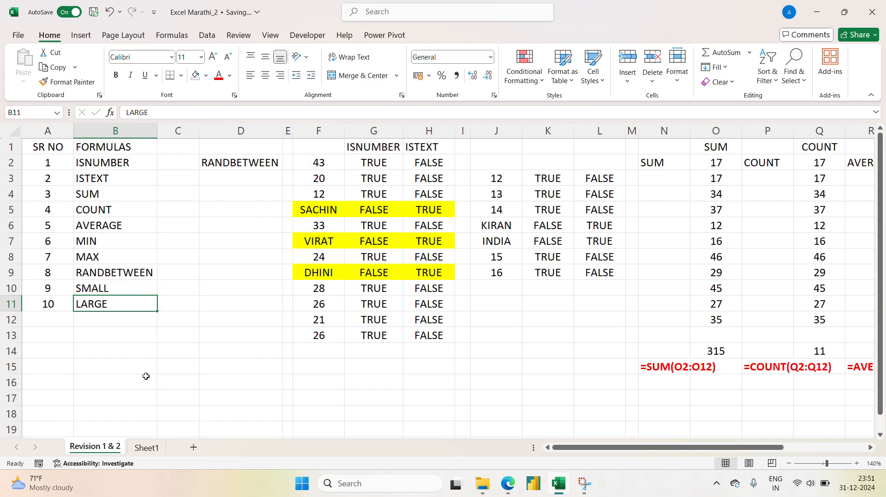
Switch to Sheet1 and enter the label SMALL in cell B2.
left_click(153, 446)
left_click(184, 275)
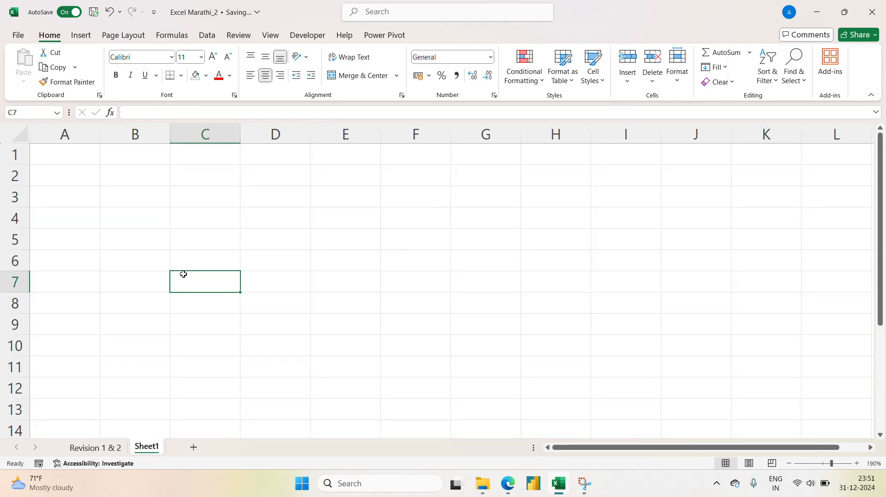
left_click(118, 163)
left_click(107, 174)
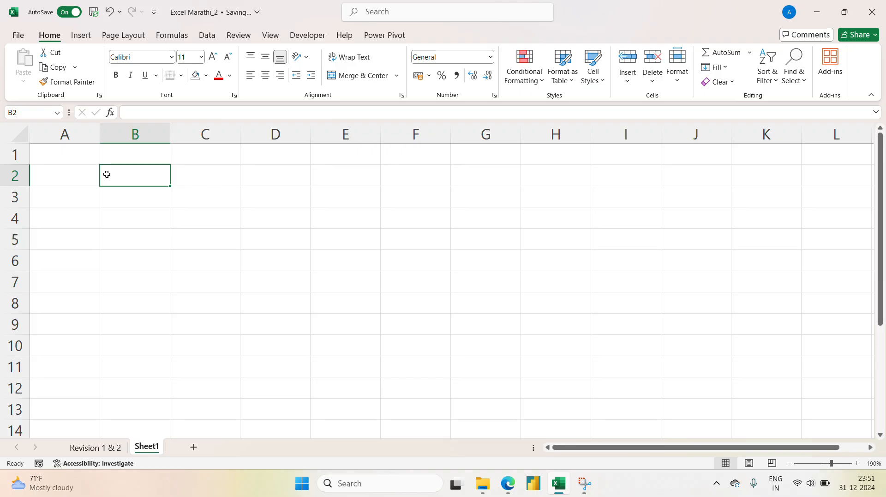
type("S")
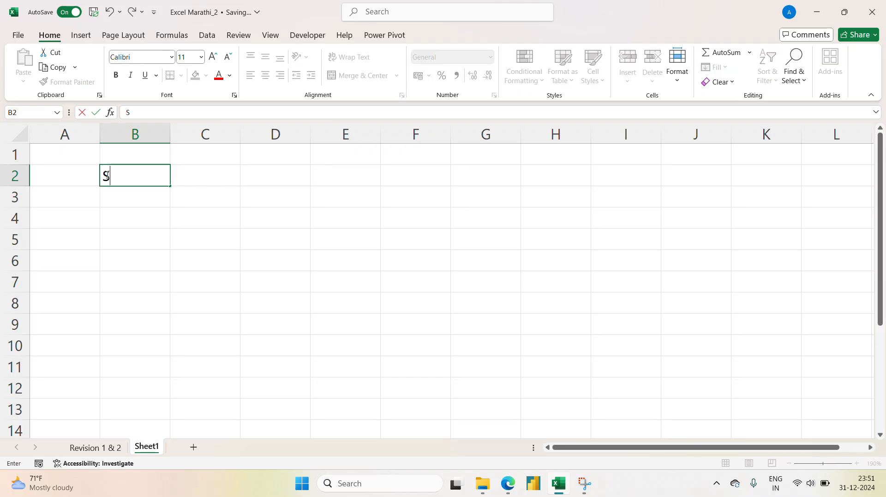
type("MALL")
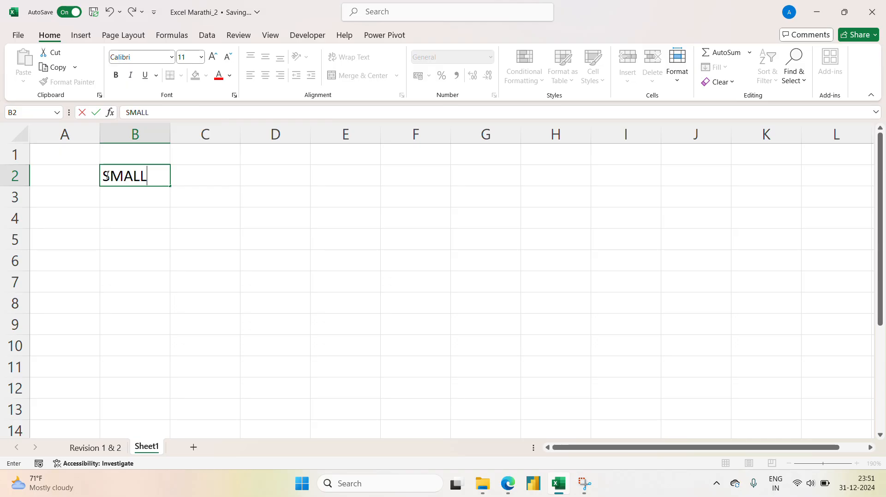
key("Tab")
key("Tab")
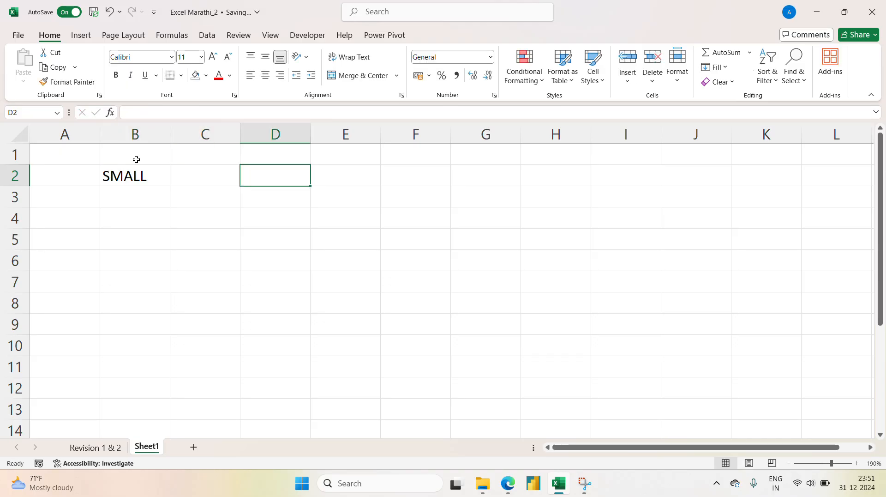
Fill C2:C10 with random numbers between 10 and 50 using =RANDBETWEEN(10,50).
left_click(190, 180)
left_click(204, 219)
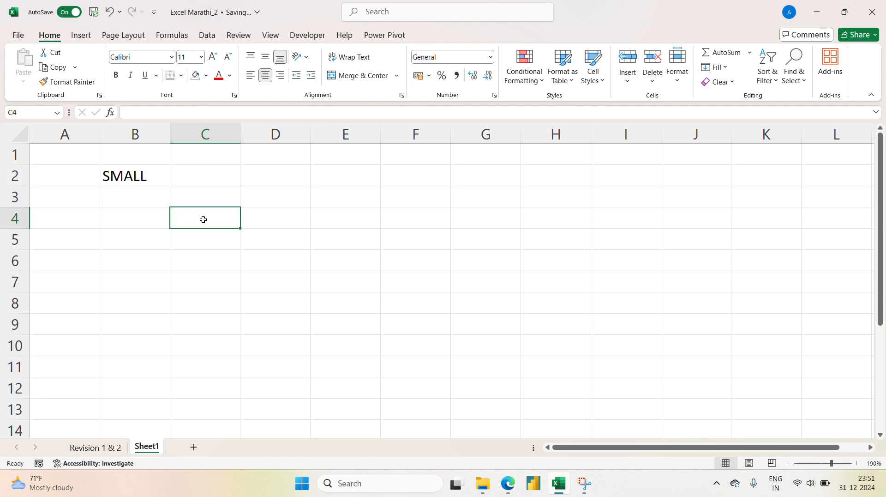
left_click(211, 175)
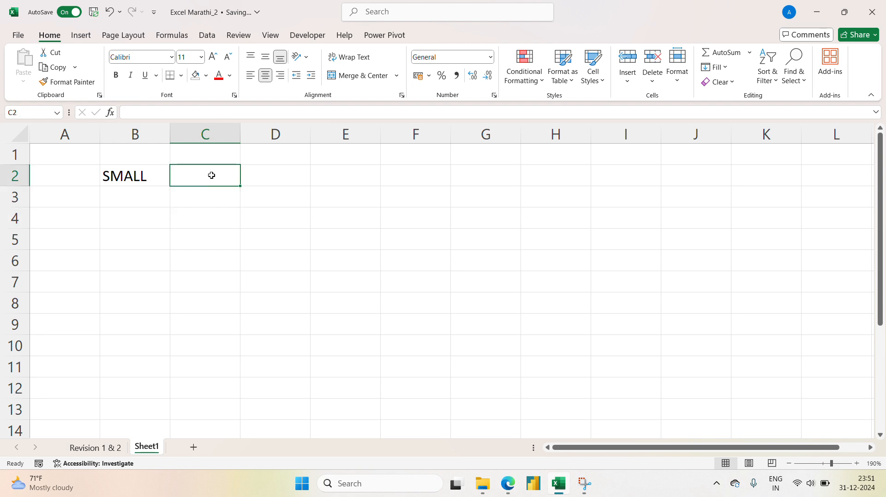
key("shift+Down")
key("shift+Down")
key("shift+Down")
key("shift+Down")
key("shift+Down")
key("shift+Down")
key("shift+Down")
key("shift+Down")
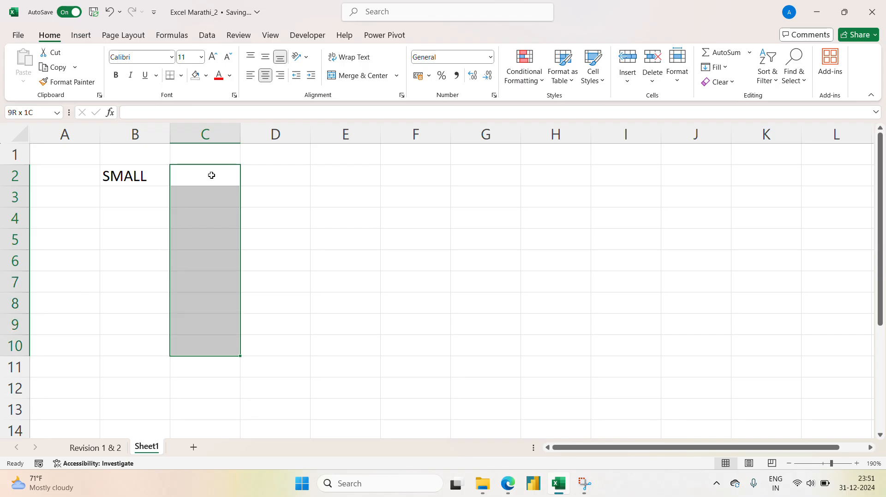
type("=RAND")
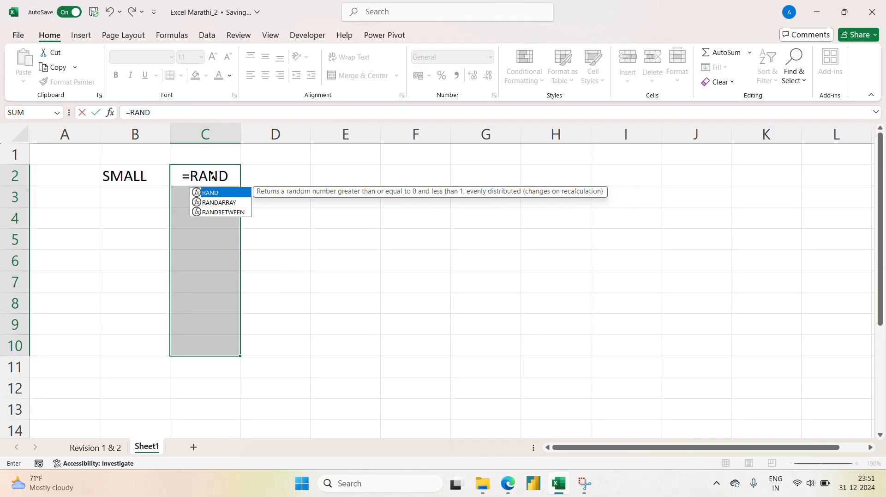
type("B")
key("Tab")
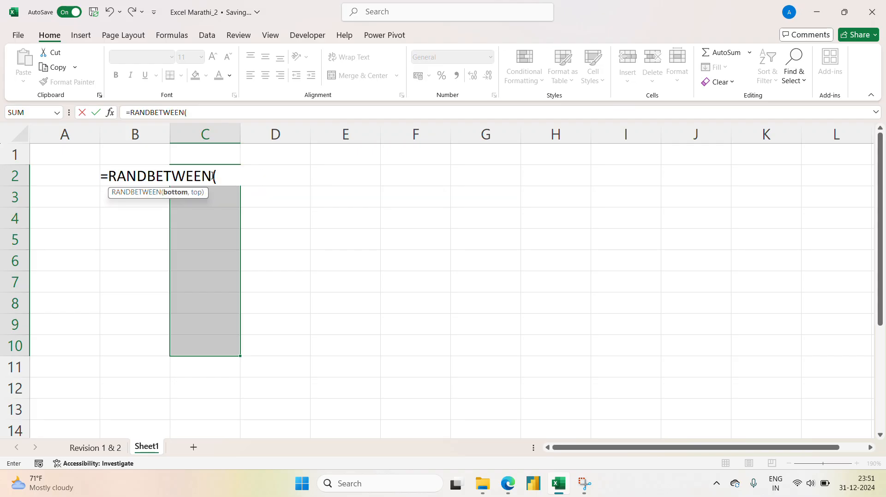
type("10,50)")
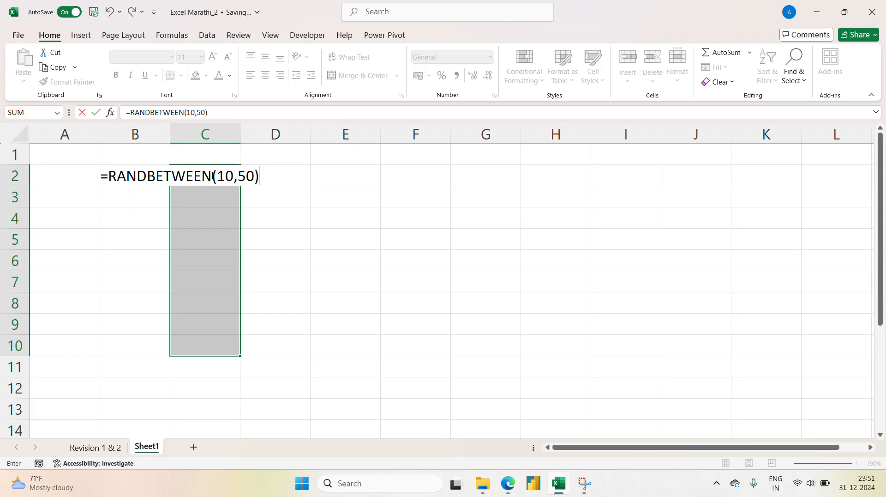
key("ctrl+Return")
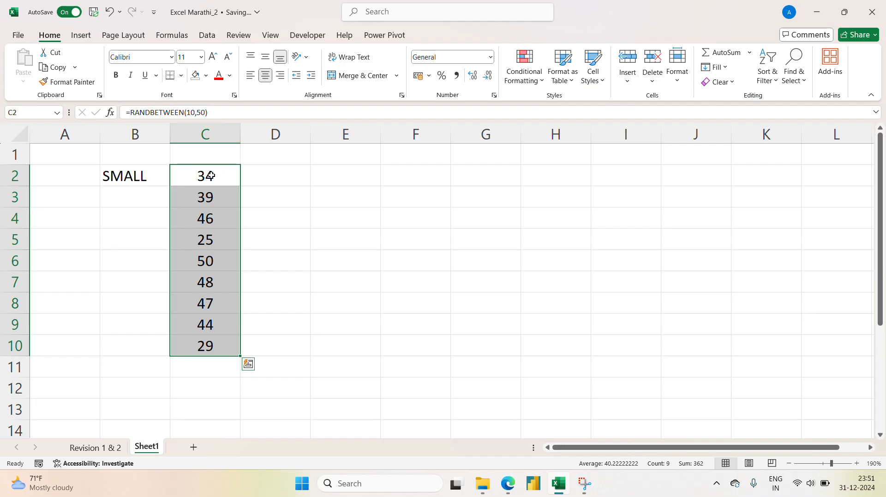
Replace the random-number formulas in C2:C10 with static values by pasting the range over itself as values.
key("ctrl+c")
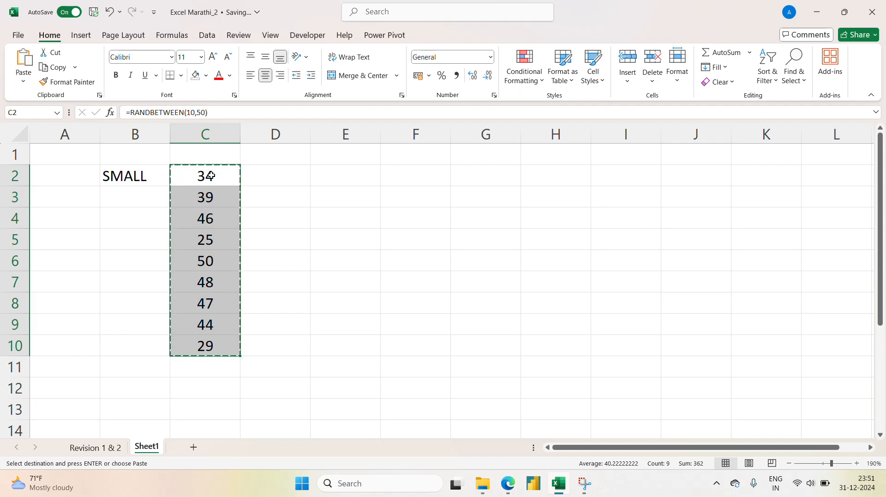
right_click(211, 176)
left_click(257, 162)
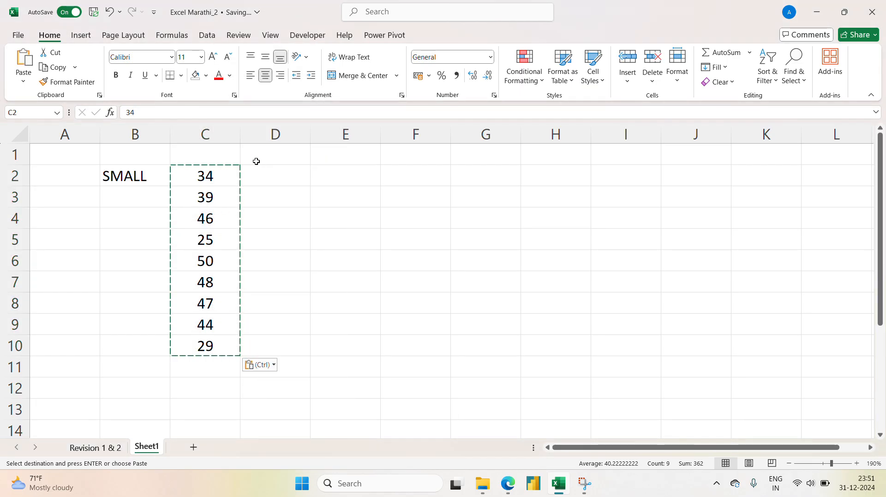
key("Escape")
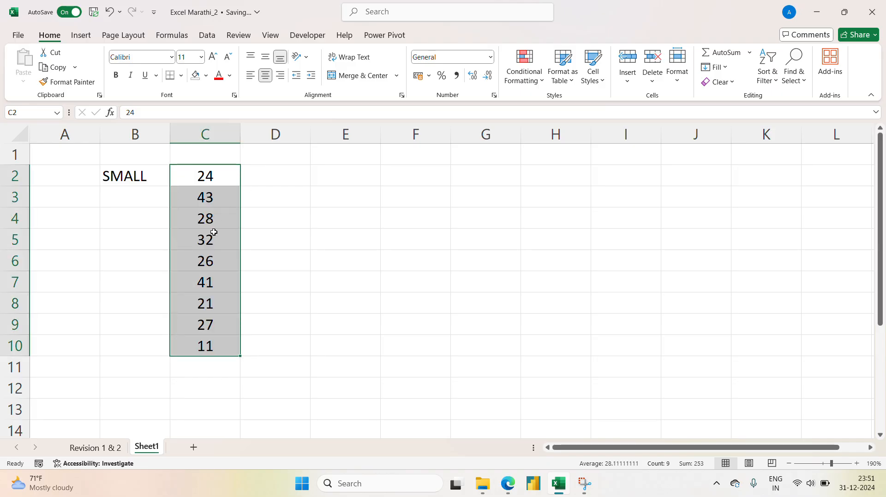
Enter the heading MIN in cell C1 above the numbers.
left_click(212, 236)
left_click(275, 194)
left_click(222, 151)
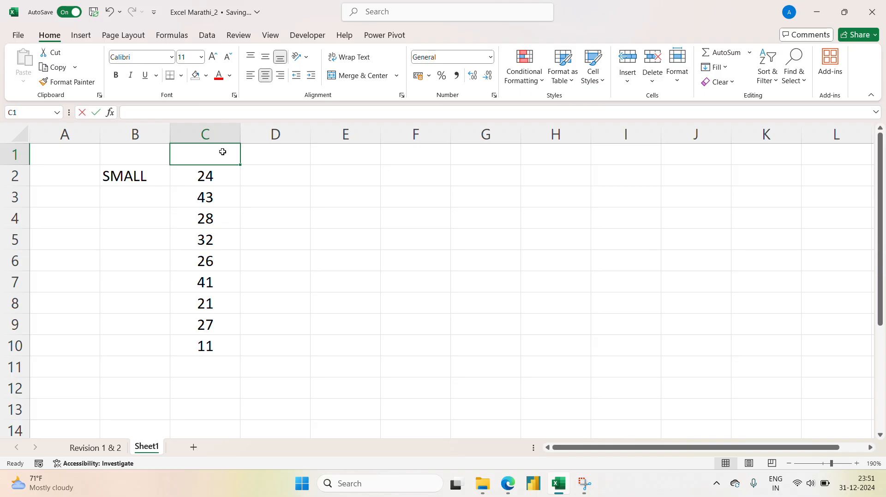
type("MIN")
key("Tab")
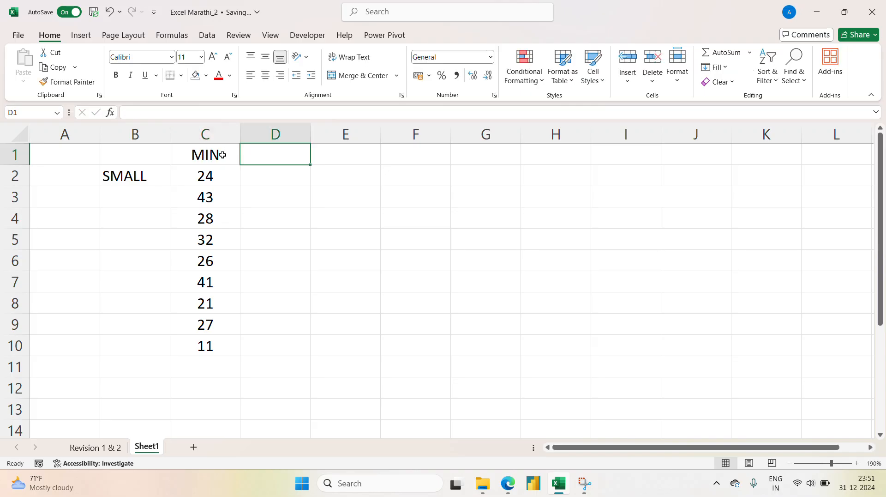
left_click(222, 155)
left_click(217, 197)
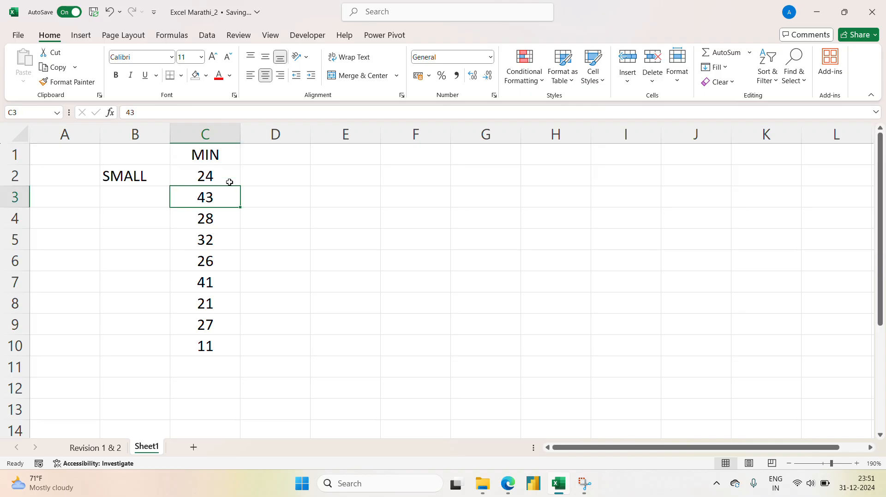
left_click(230, 182)
left_click(246, 254)
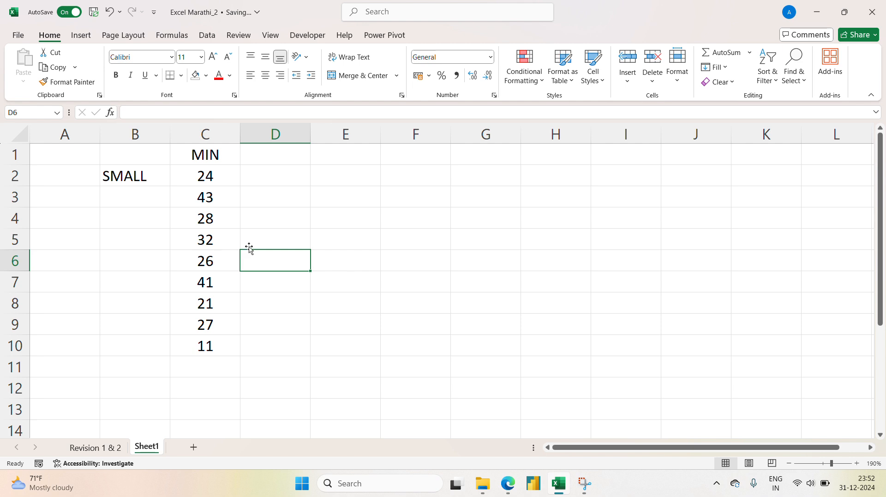
left_click(248, 242)
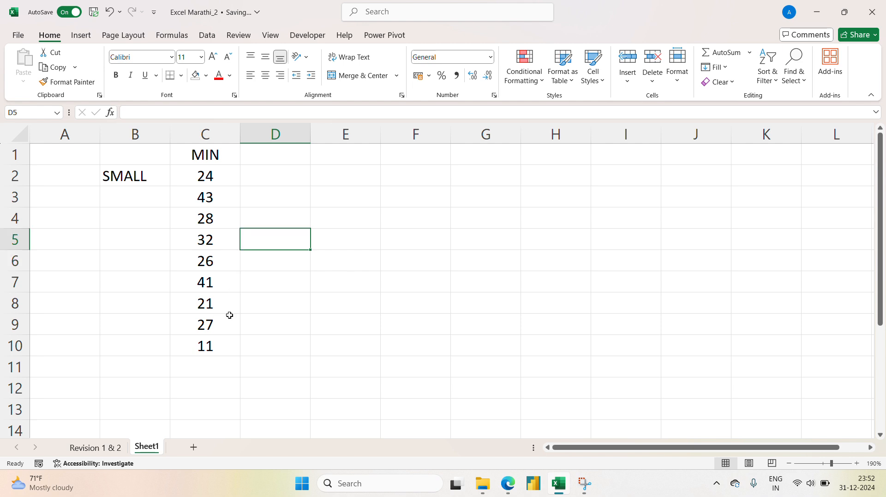
left_click(224, 337)
left_click(274, 317)
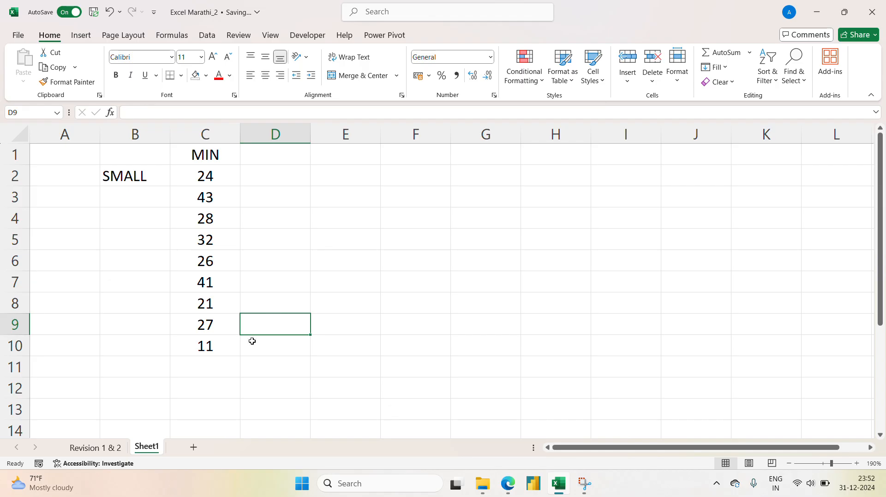
Calculate the minimum of C2:C10 in cell C12 with =MIN(C2:C10).
left_click(207, 387)
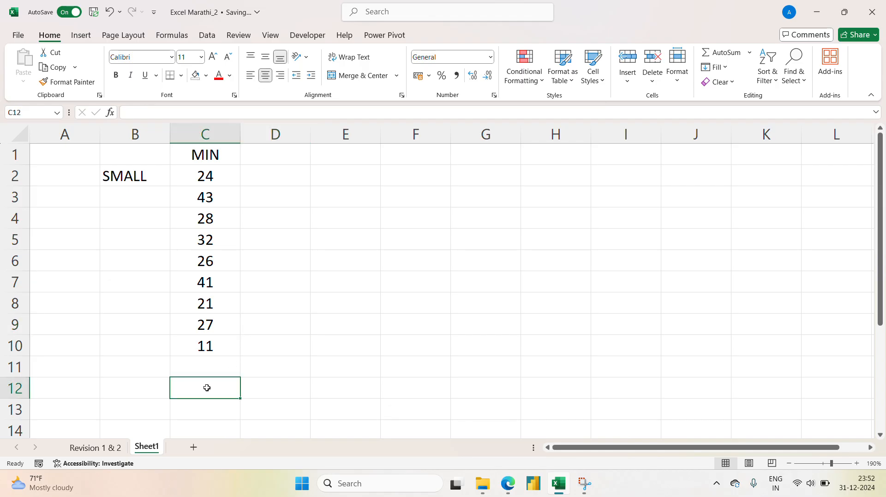
type("=MIN(")
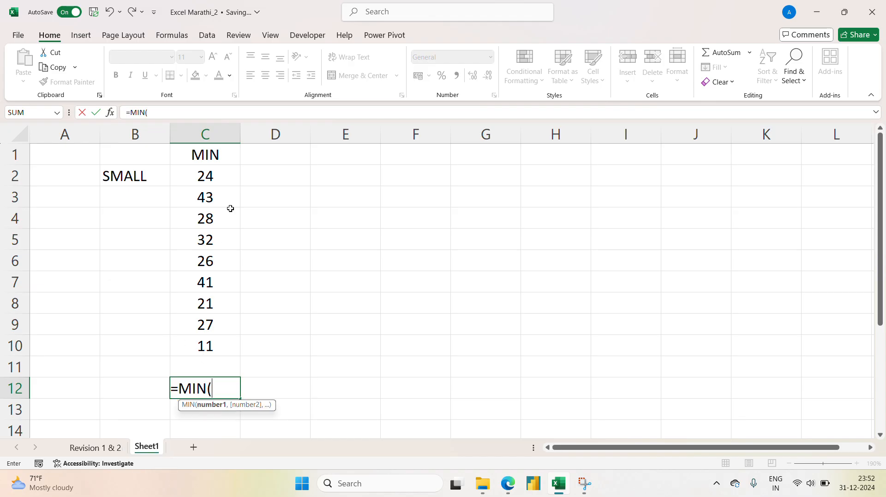
left_click_drag(220, 170, 231, 346)
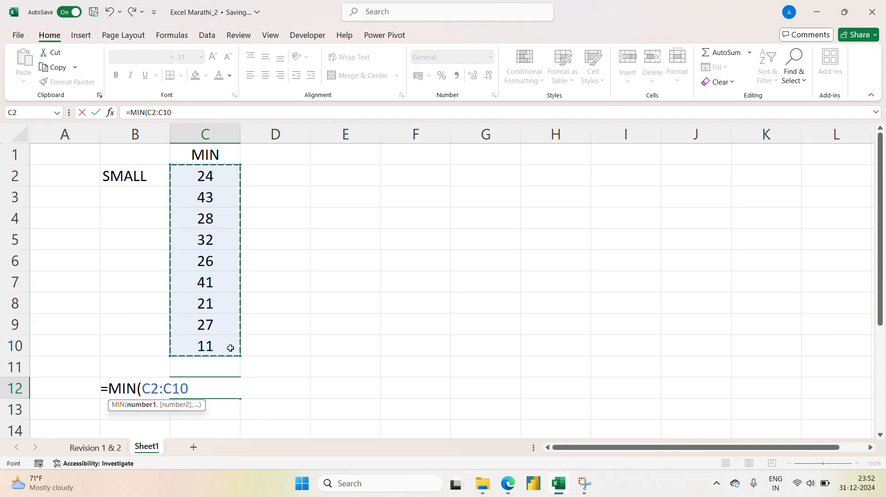
type(")")
key("Return")
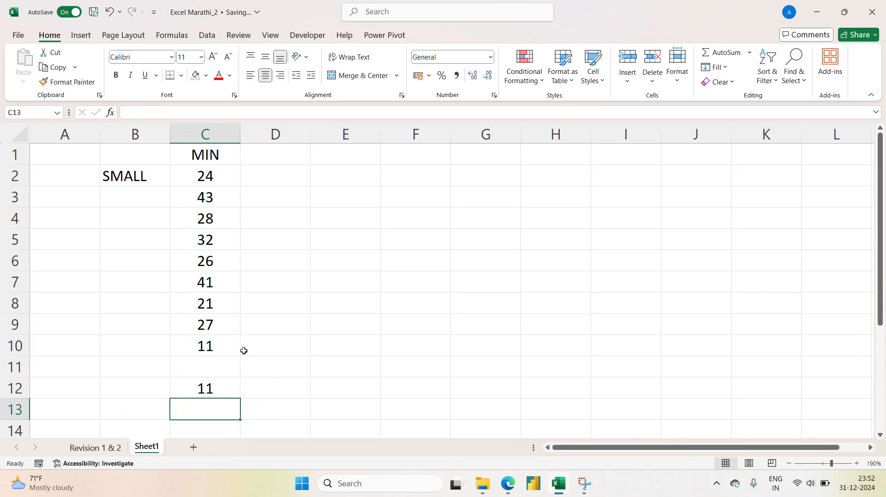
Compare the MIN result in C12 with the source numbers in C2:C10.
left_click(203, 394)
left_click(223, 346)
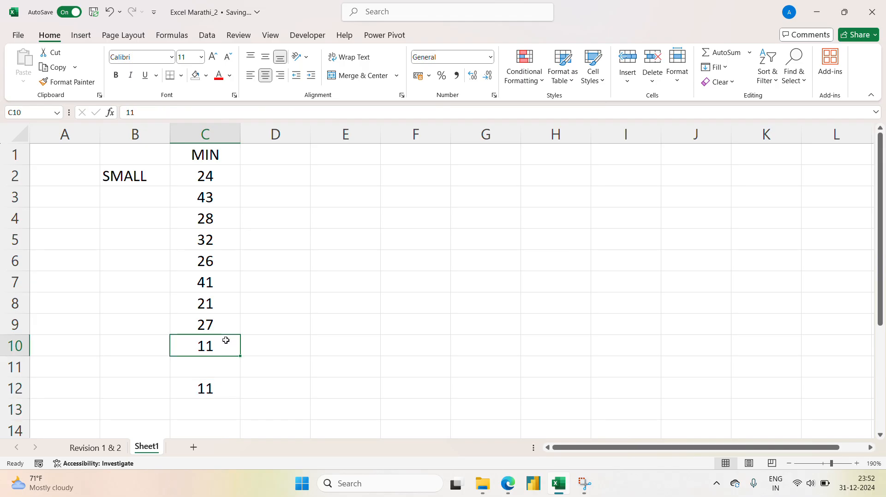
left_click(307, 185)
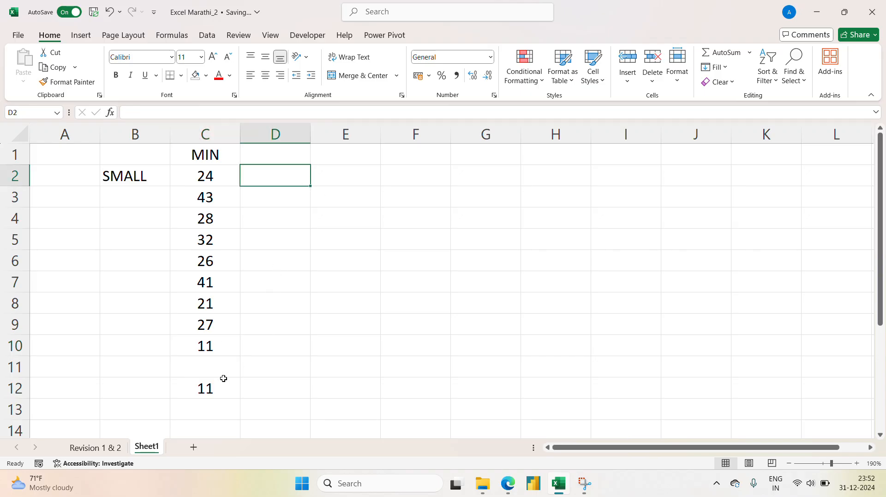
left_click(209, 395)
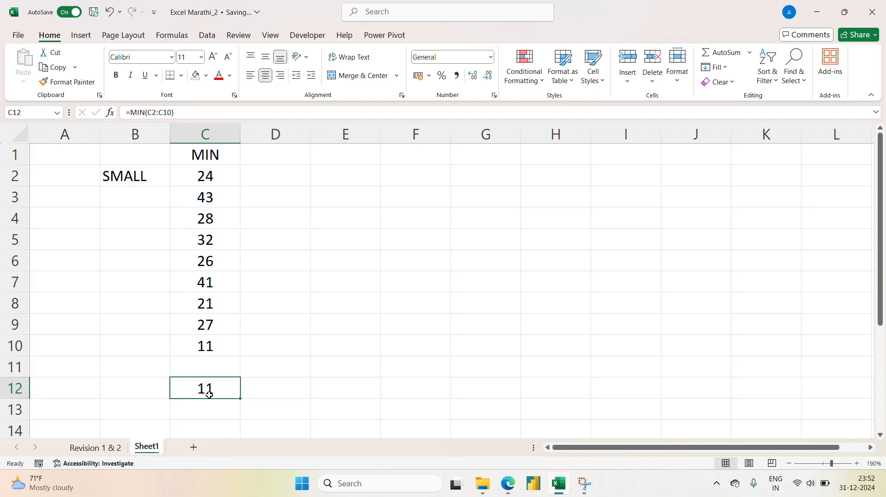
left_click(273, 326)
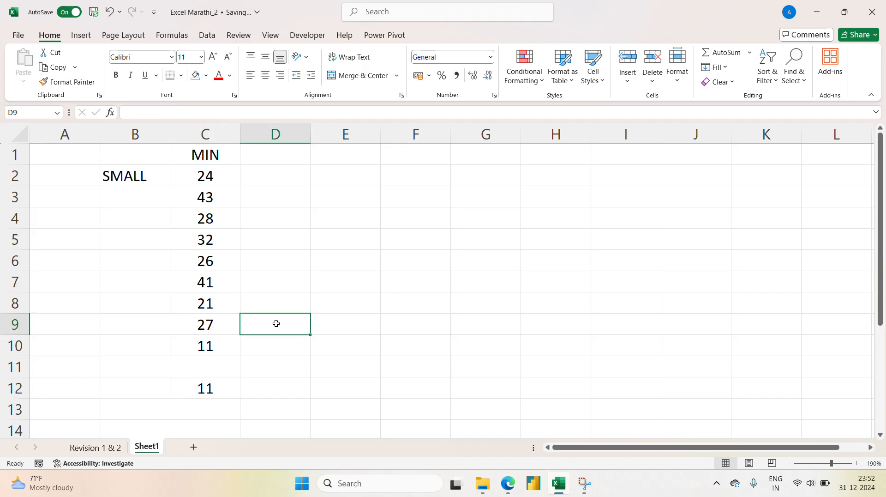
left_click(298, 246)
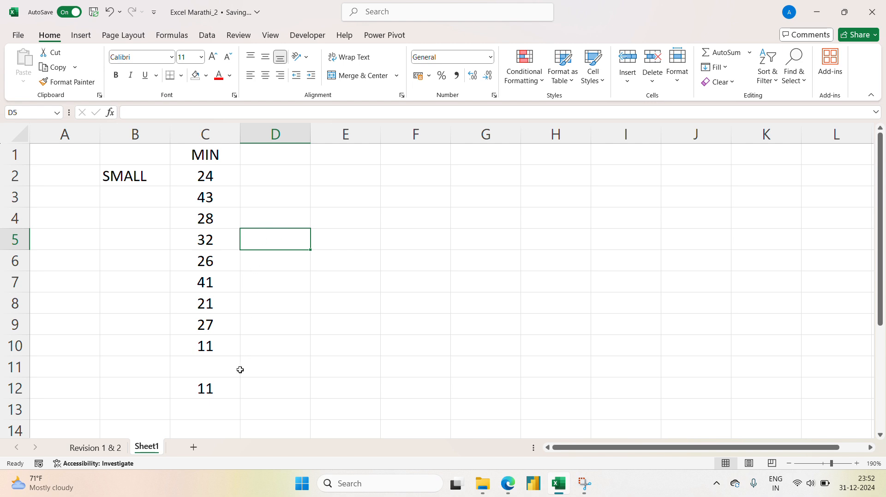
left_click(214, 392)
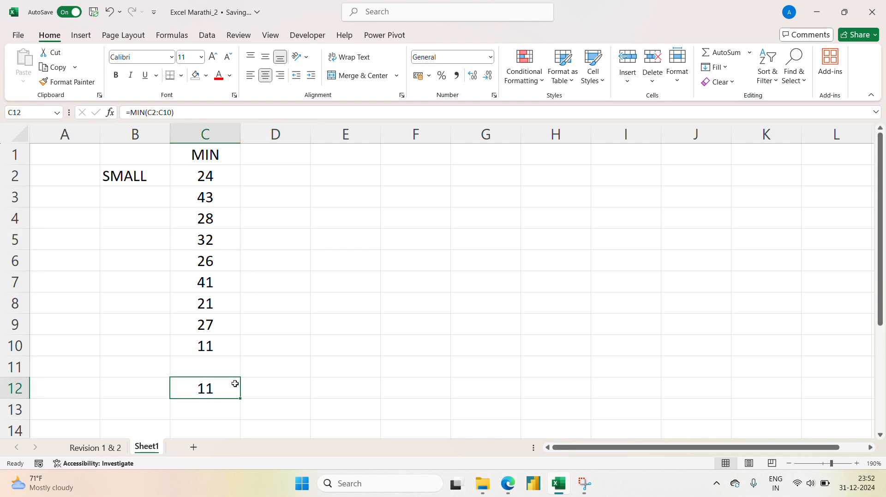
left_click(301, 350)
left_click(216, 180)
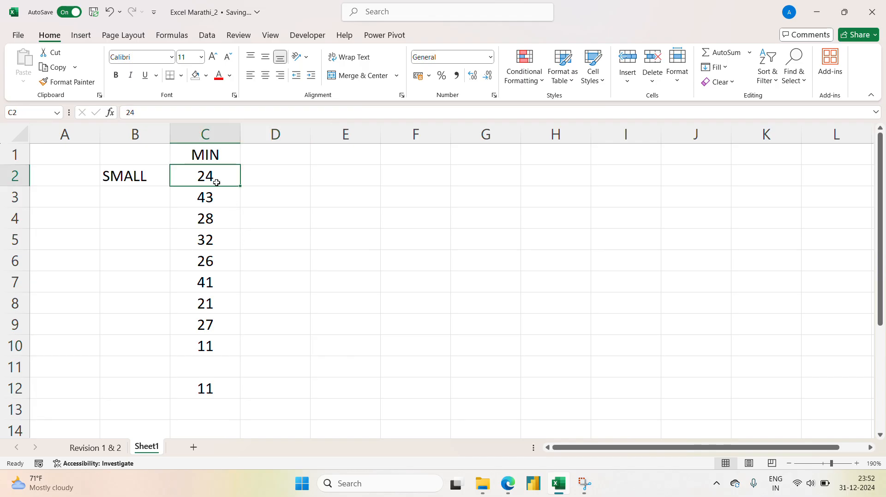
key("shift+Down")
key("shift+Down")
key("shift+Down")
key("shift+Down")
key("shift+Down")
key("shift+Down")
key("shift+Down")
key("shift+Down")
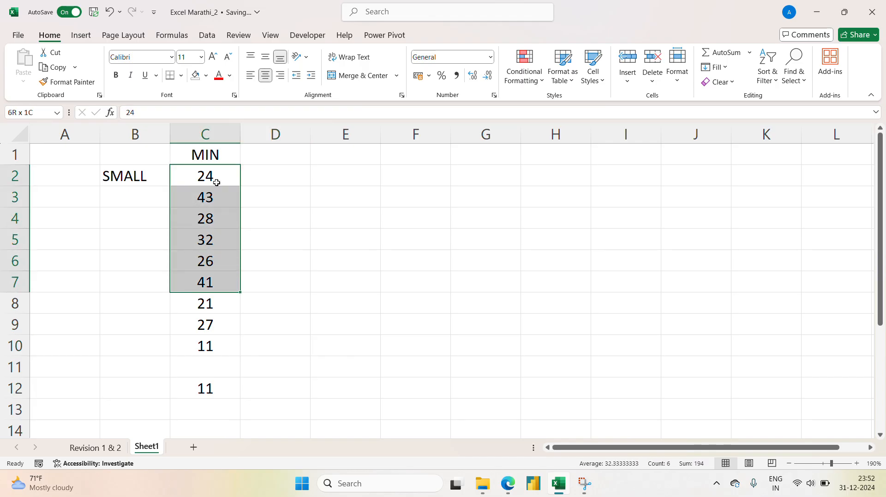
left_click(216, 182, "ctrl")
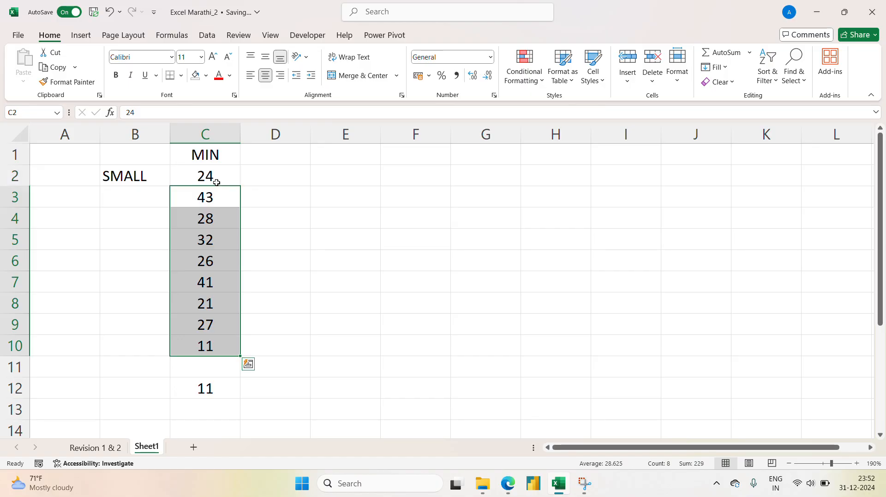
left_click(216, 183)
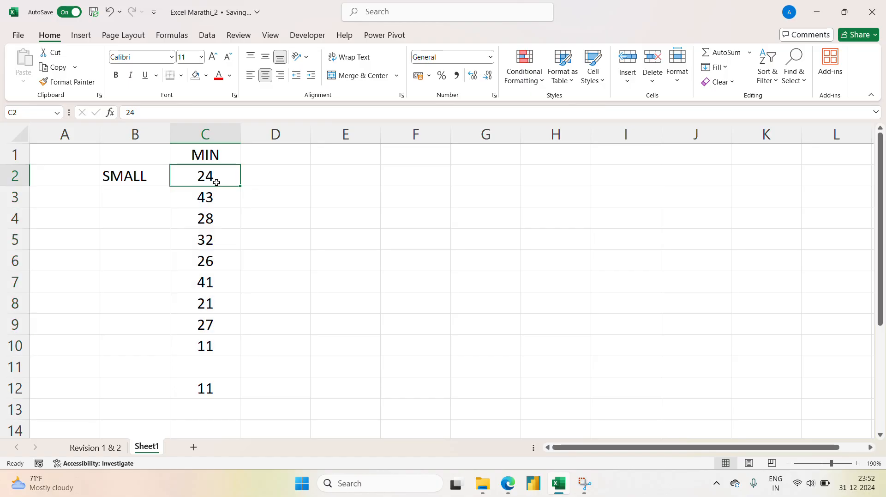
key("shift+Down")
key("shift+Down")
key("shift+Down")
key("shift+Down")
key("shift+Down")
key("shift+Down")
key("shift+Down")
key("shift+Down")
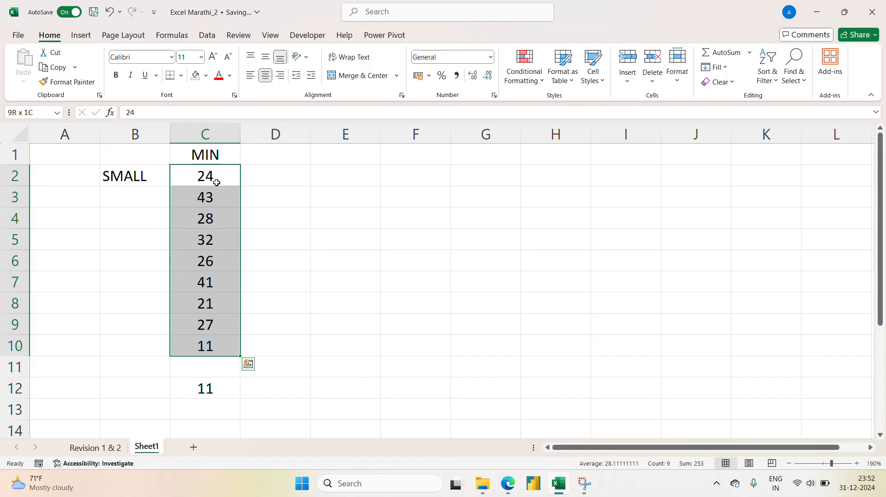
left_click(217, 182, "ctrl")
key("ctrl+c")
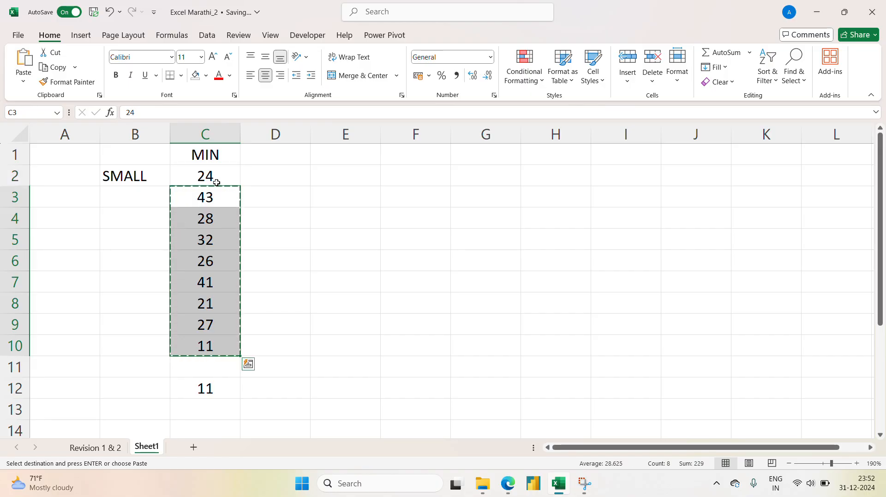
key("Escape")
Copy the numbers in C2:C10 into column E starting at cell E2.
left_click_drag(224, 174, 210, 344)
right_click(210, 344)
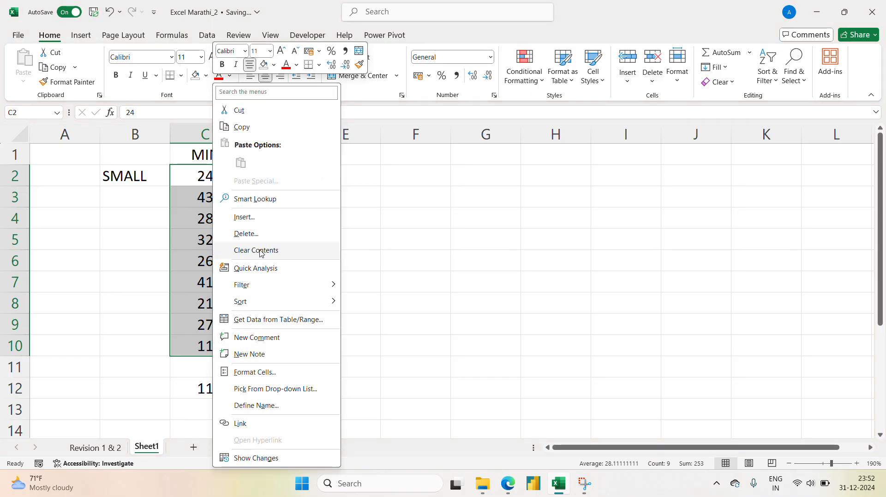
key("Escape")
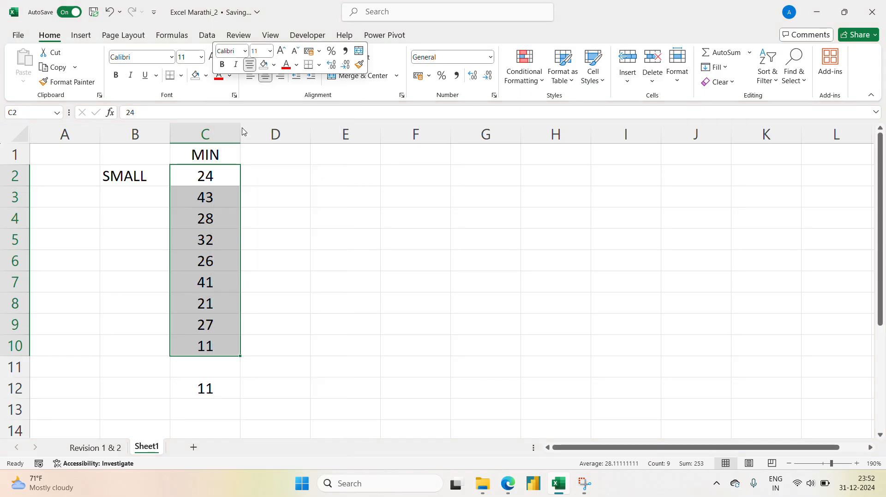
left_click(333, 180)
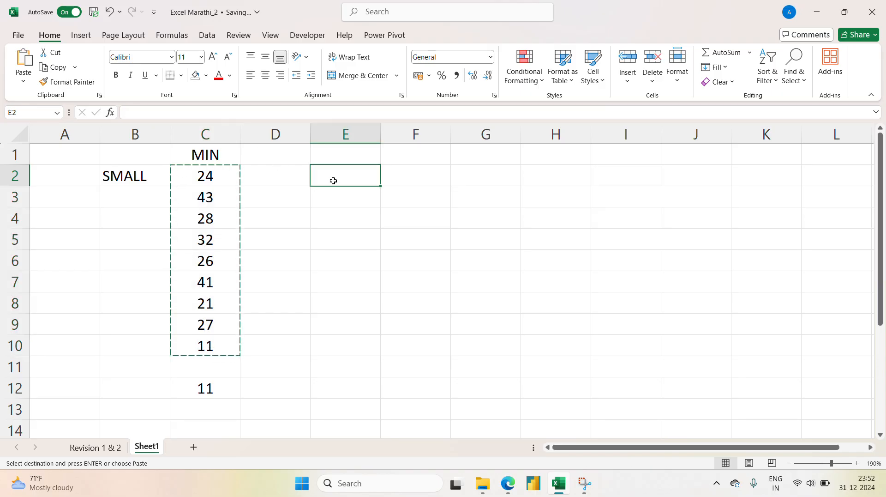
key("Return")
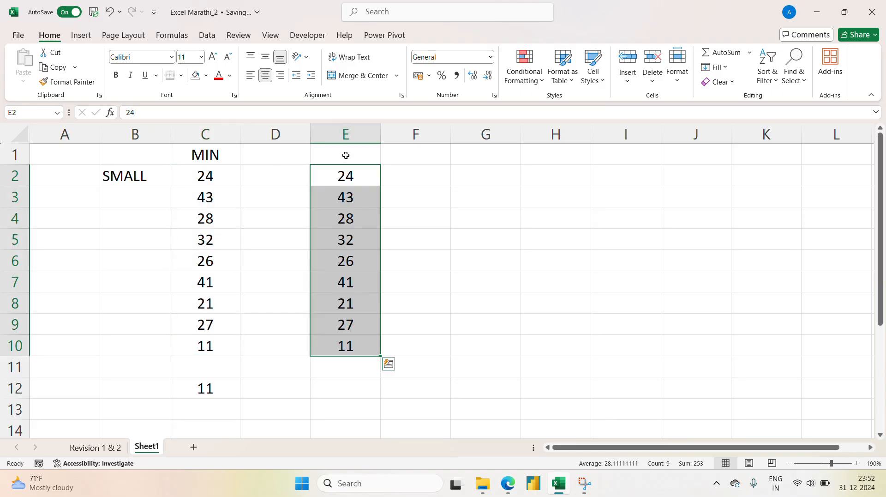
Enter the heading SMALL in cell E1 above the copied numbers.
left_click(347, 156)
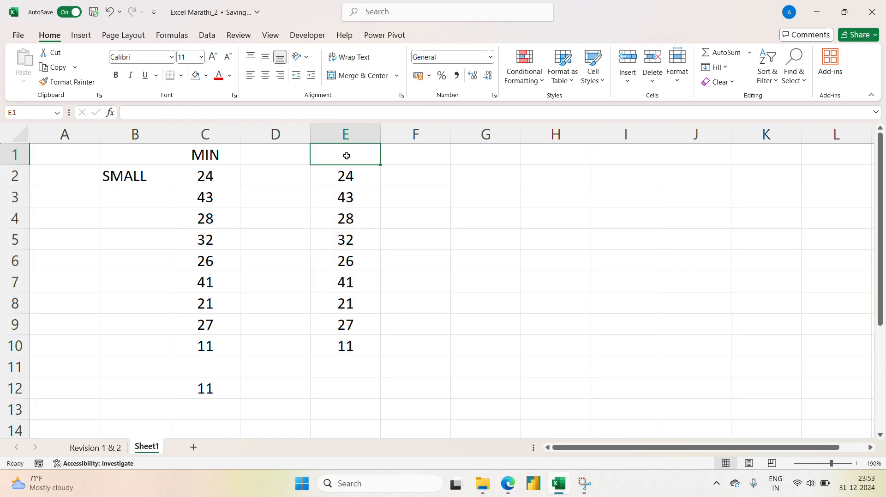
type("SMA")
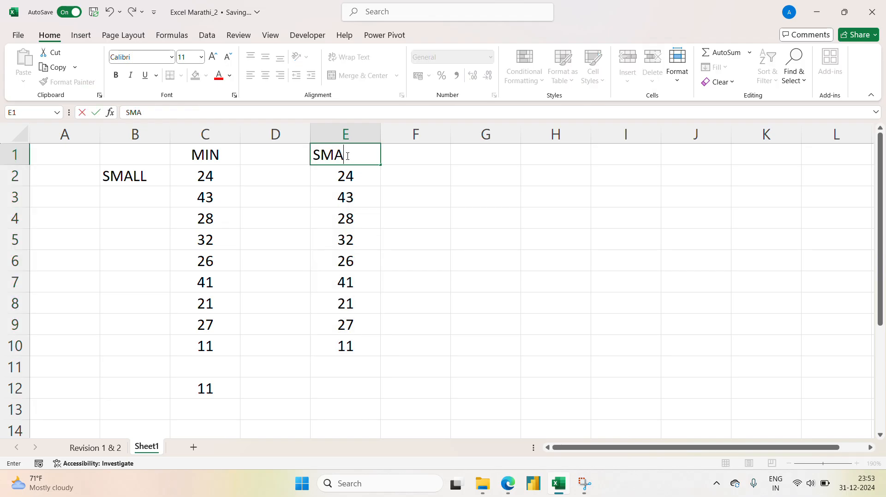
type("LL")
key("Return")
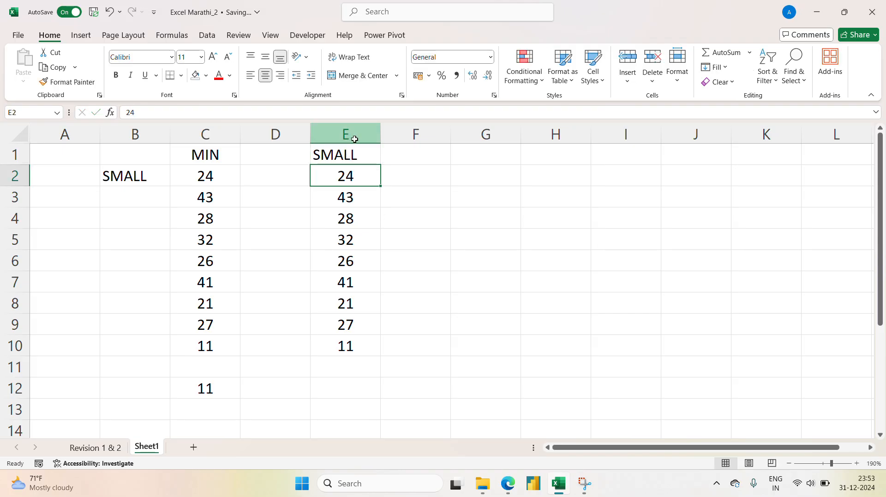
Centre the contents of column E horizontally and align them to the middle vertically.
left_click(354, 136)
left_click(264, 74)
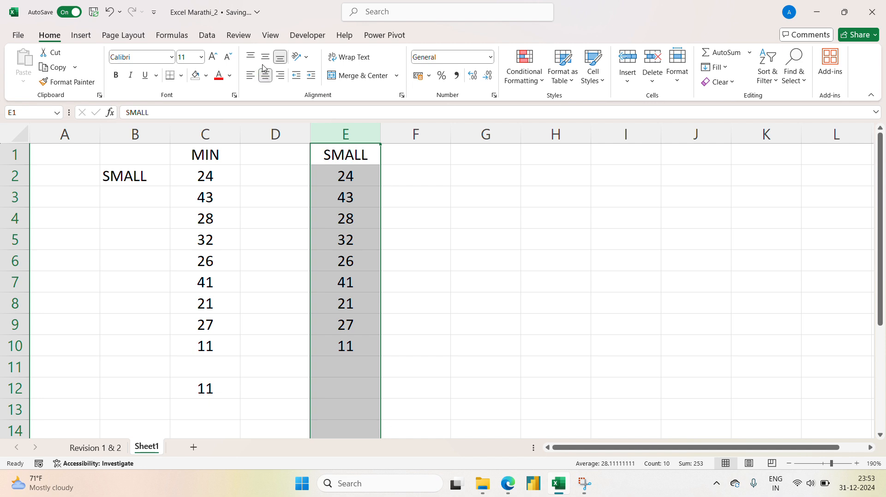
left_click(266, 57)
left_click(481, 277)
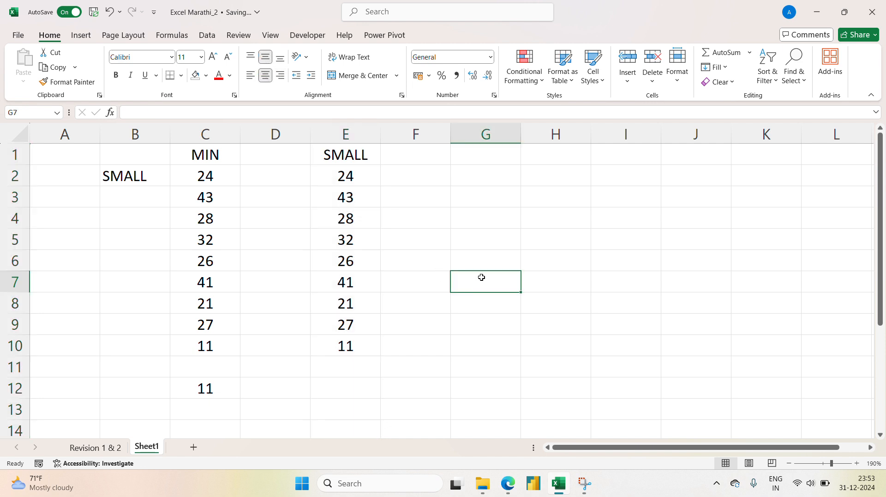
Calculate the smallest value of E2:E10 in cell E12 with =SMALL(E2:E10,1).
left_click(434, 357)
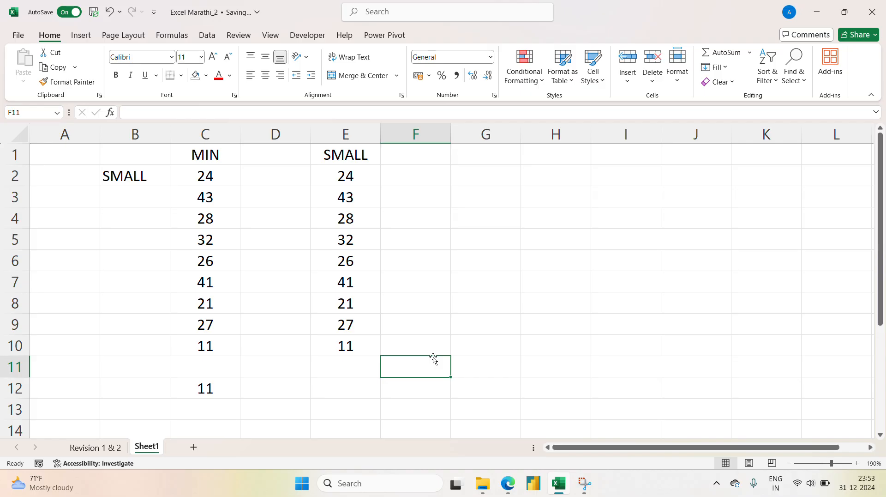
left_click(365, 370)
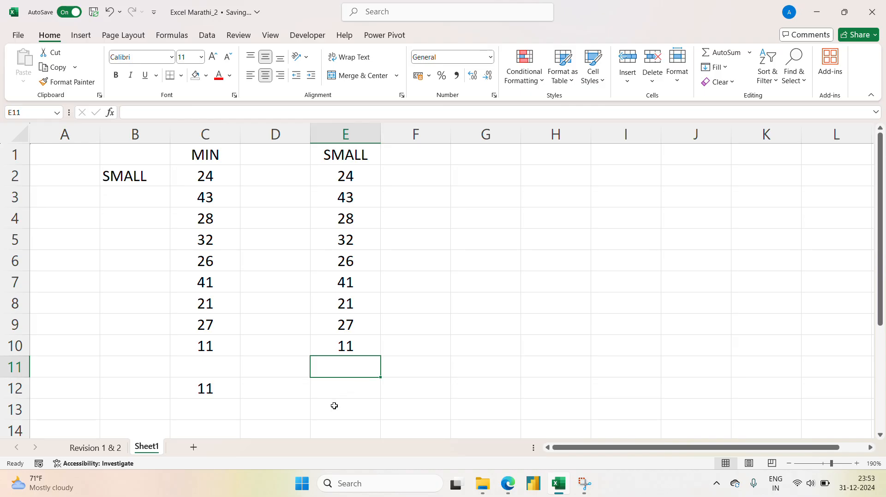
left_click(345, 386)
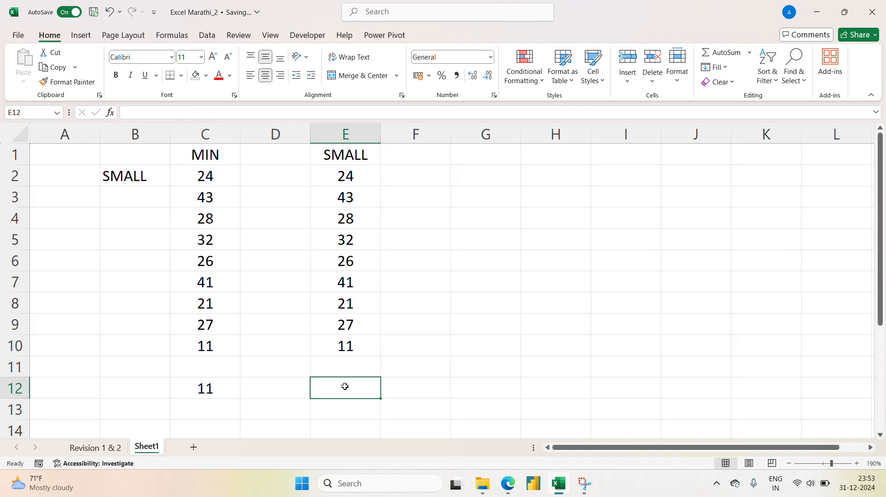
type("=")
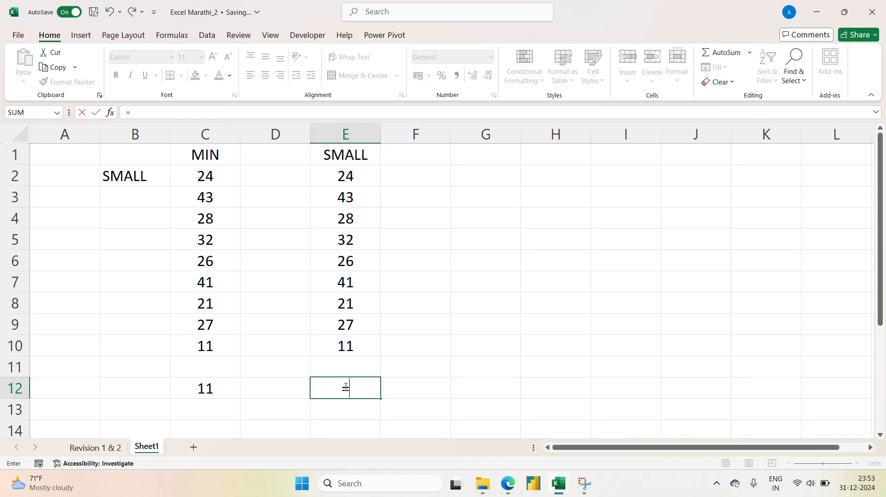
type("SMA")
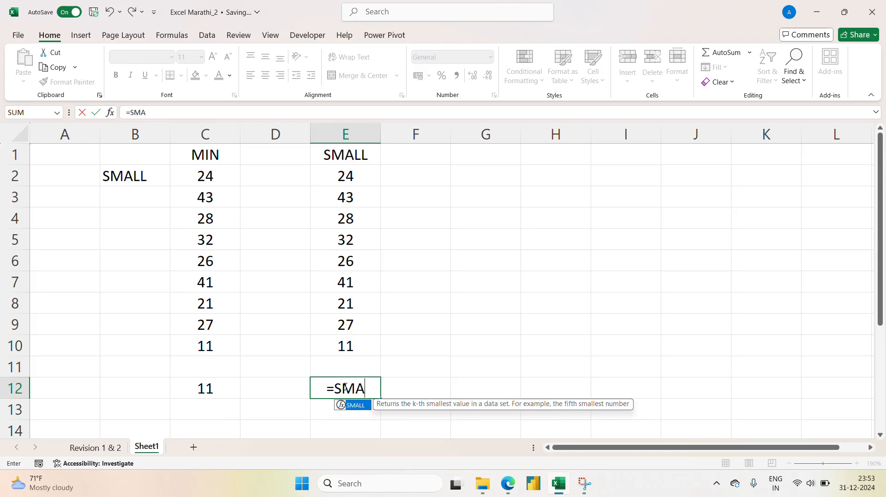
key("Tab")
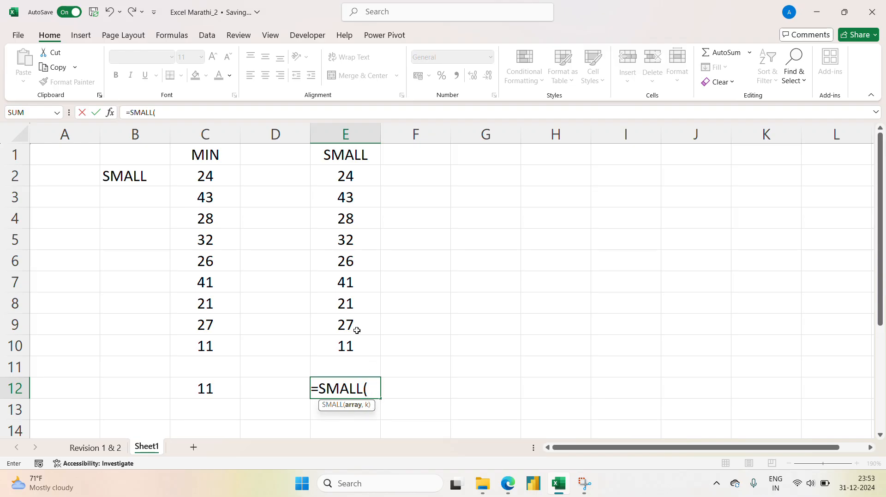
left_click_drag(354, 174, 357, 340)
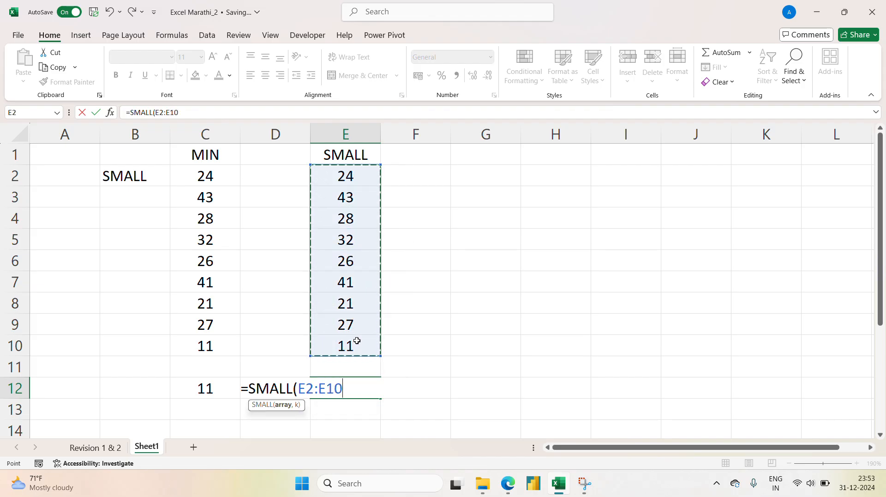
type(",")
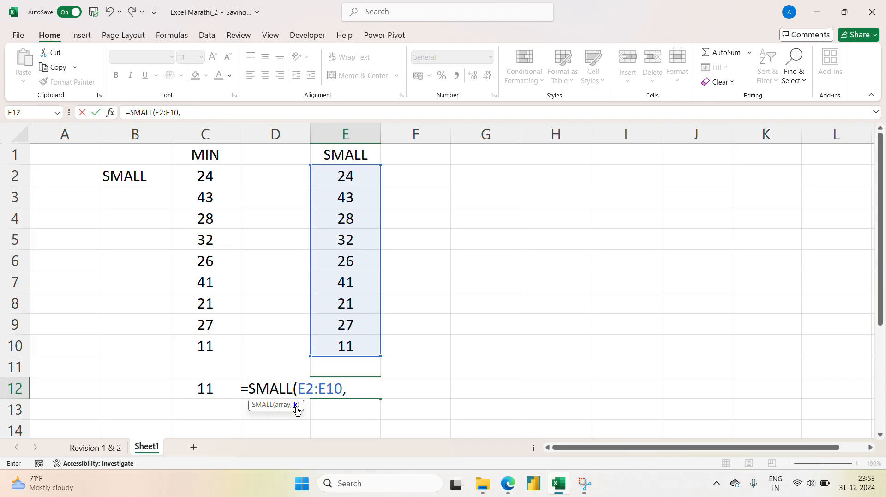
type("1)")
key("Return")
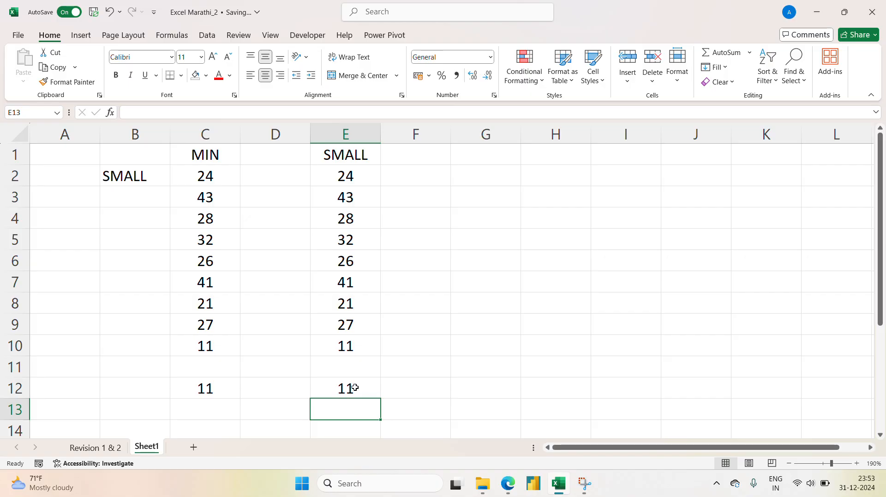
Calculate the second smallest value of E2:E10 in cell F12 with =SMALL(E2:E10,2).
left_click(400, 390)
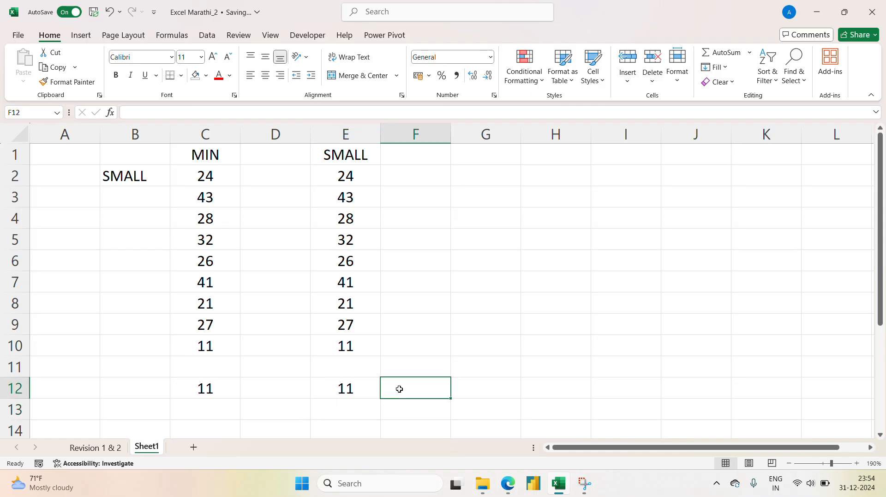
type("=")
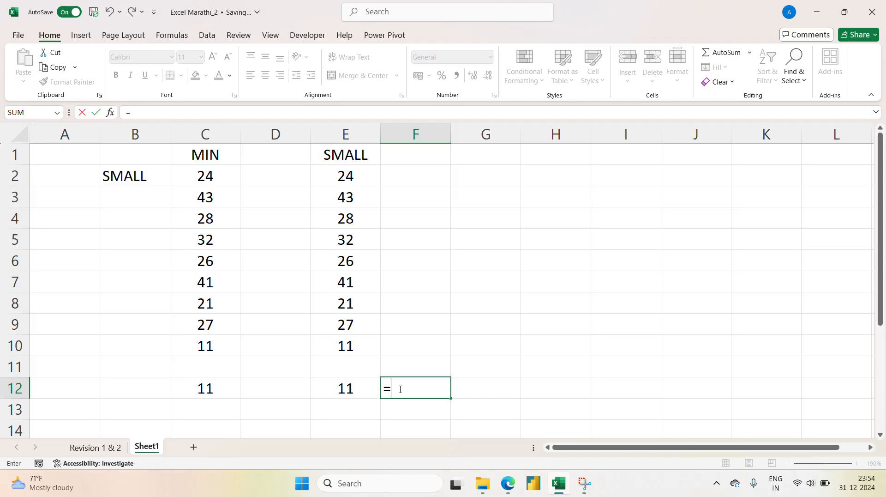
type("SMA")
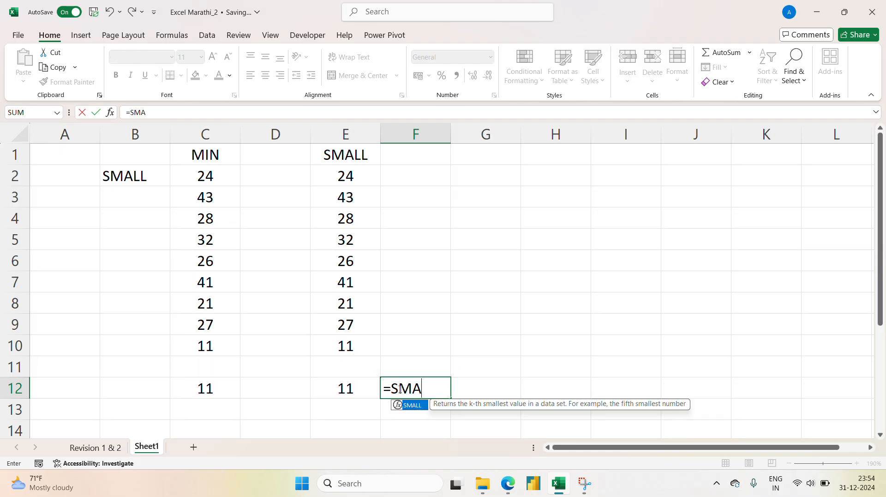
key("Tab")
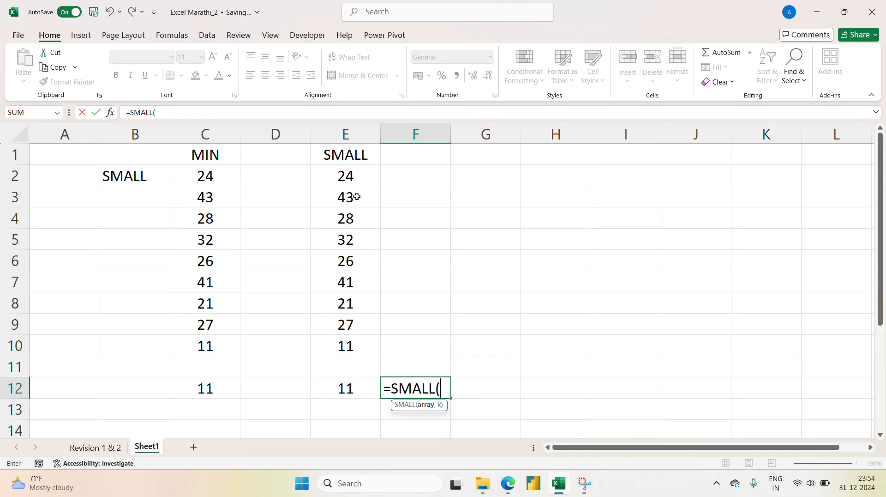
left_click_drag(362, 169, 369, 346)
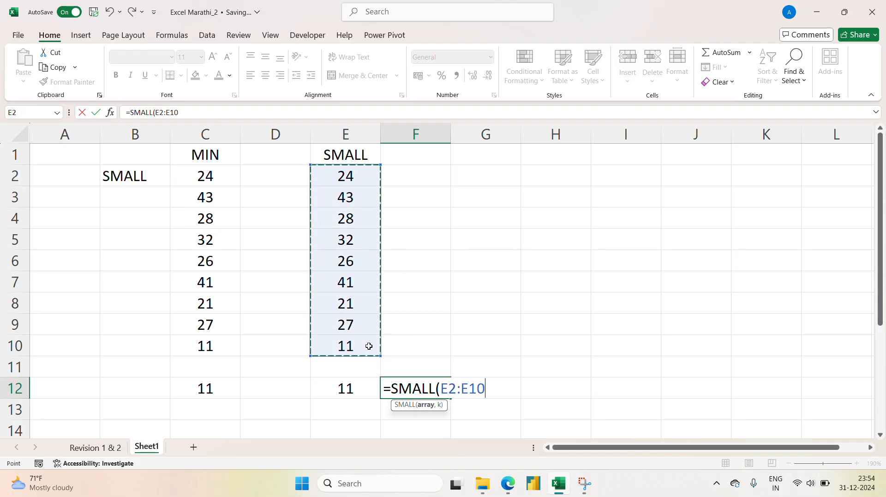
type(",")
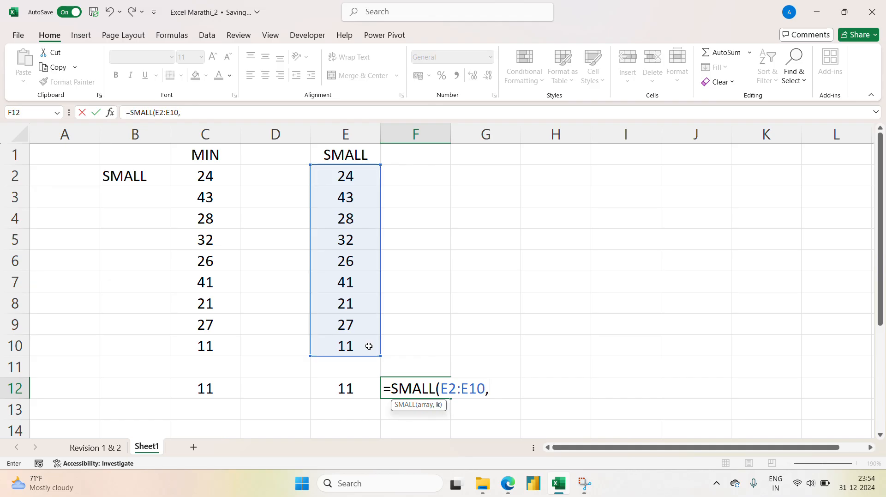
type("2)")
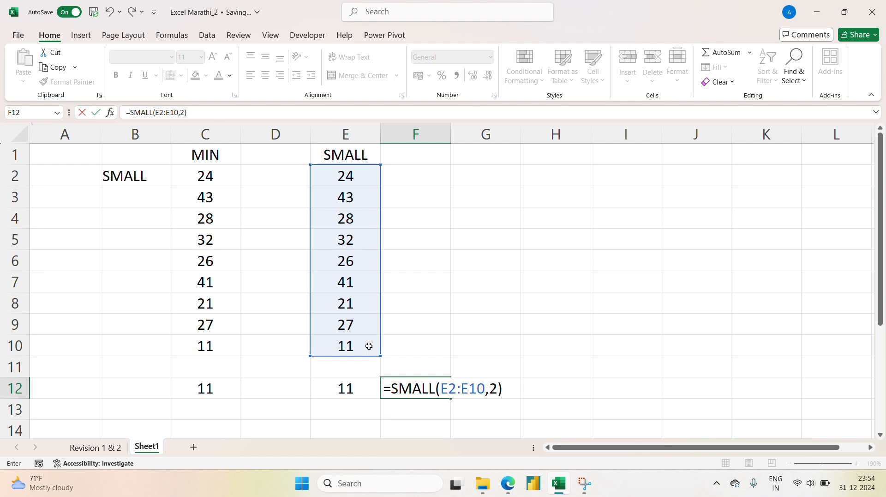
key("Return")
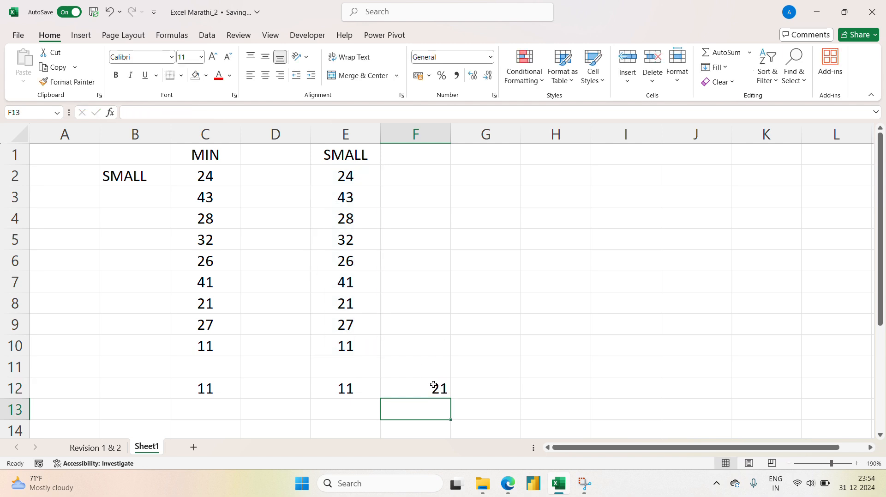
Calculate the third smallest value of E2:E10 in cell G12 with =SMALL(E2:E10,3).
left_click(358, 301)
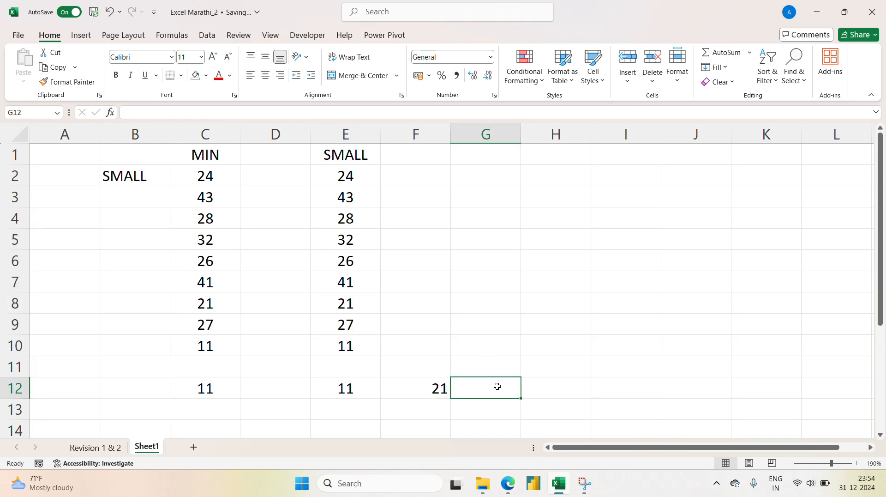
type("=")
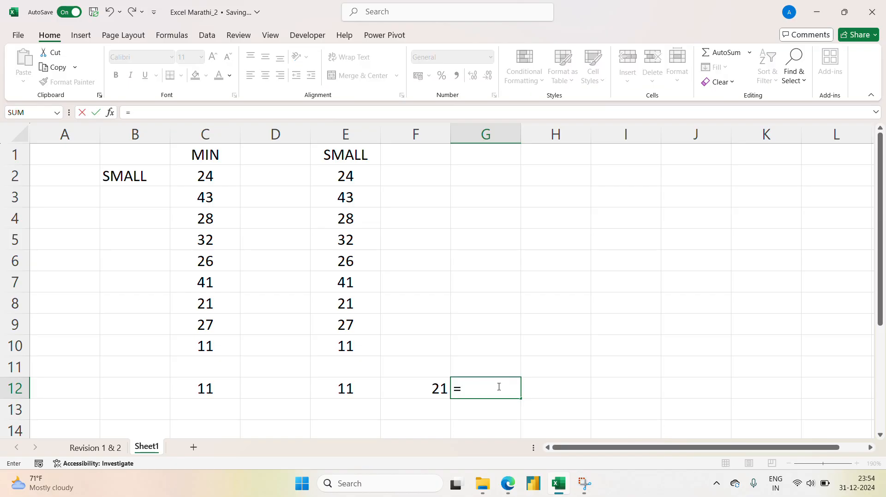
type("SMA")
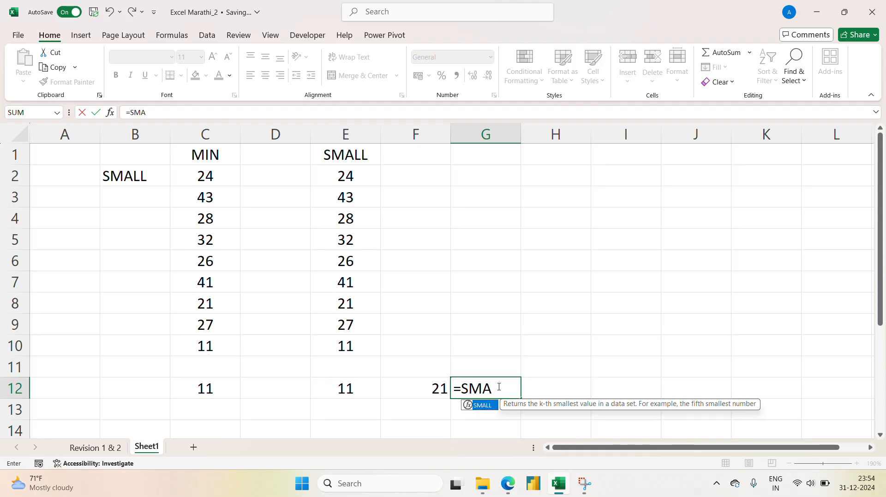
type("LL(")
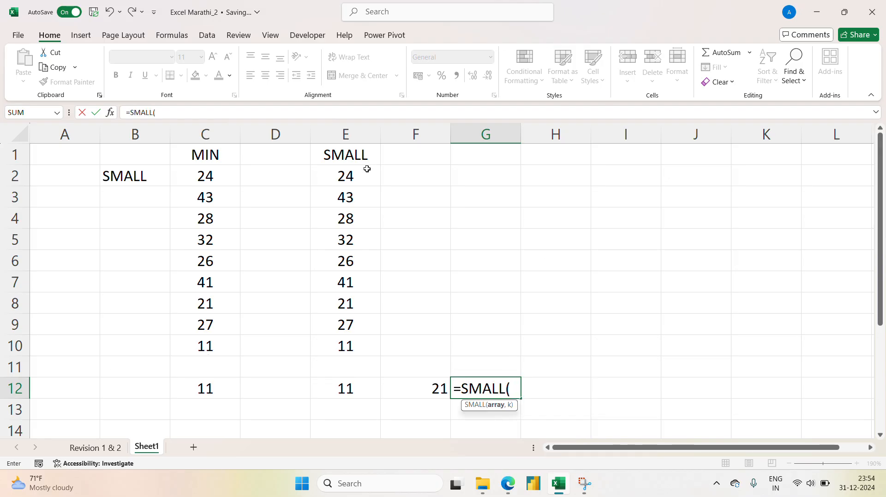
left_click_drag(353, 176, 359, 350)
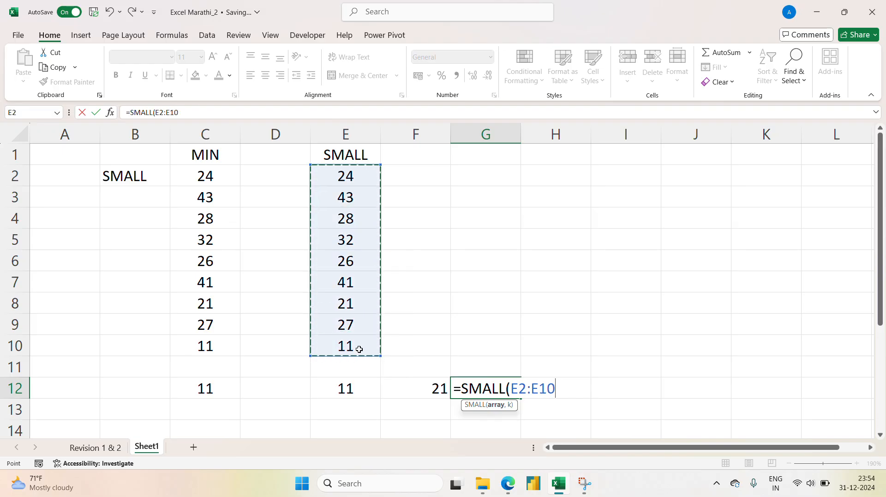
type(")")
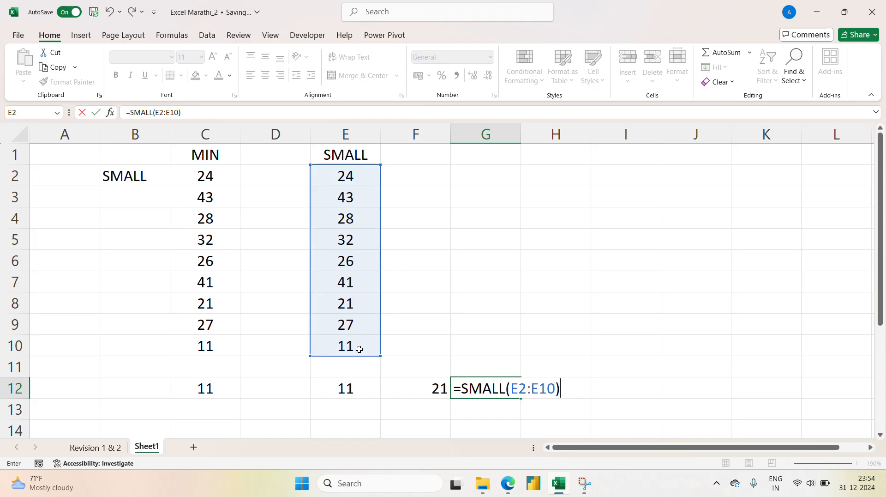
key("BackSpace")
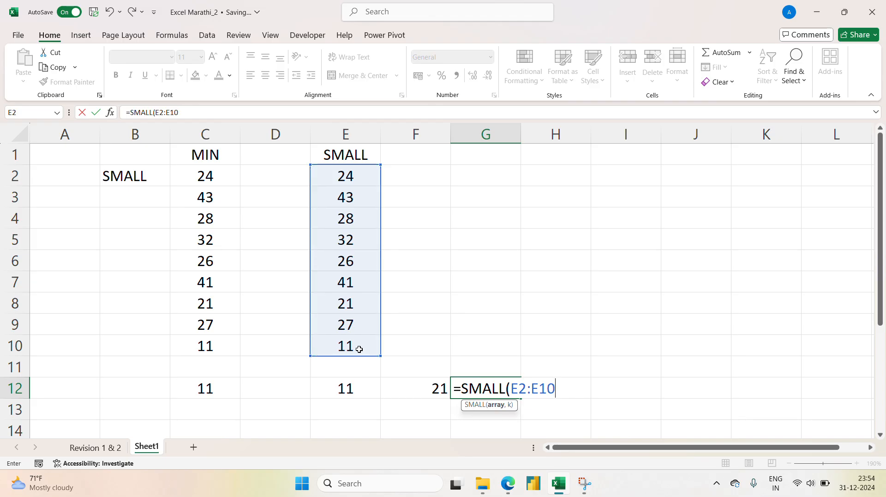
type(",3)")
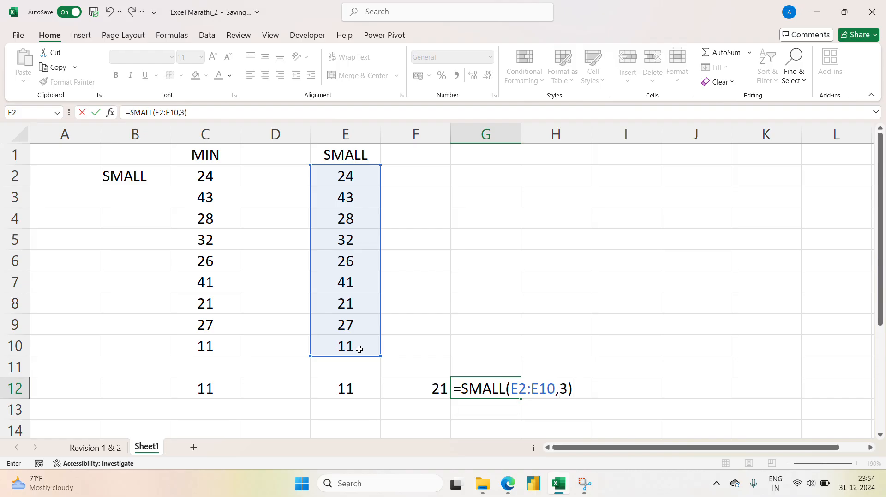
key("Return")
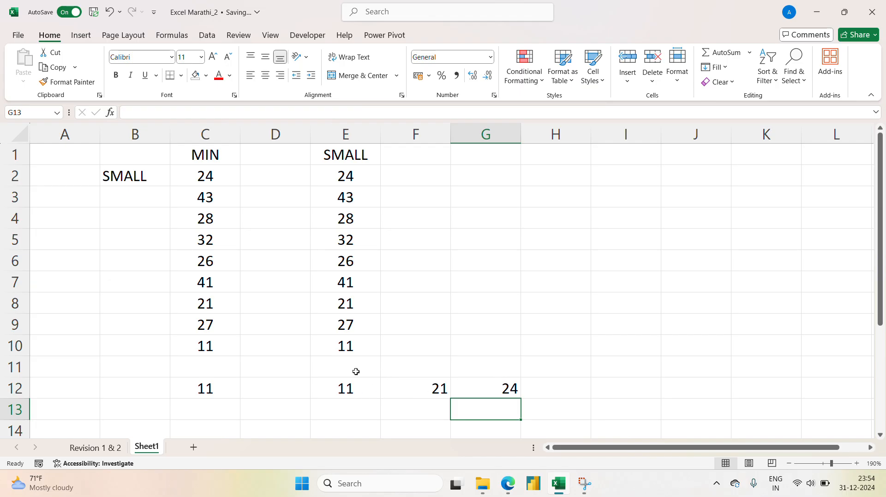
Label the three SMALL results with the rank numbers 1, 2 and 3 in cells E13, F13 and G13.
left_click(348, 410)
key("Right")
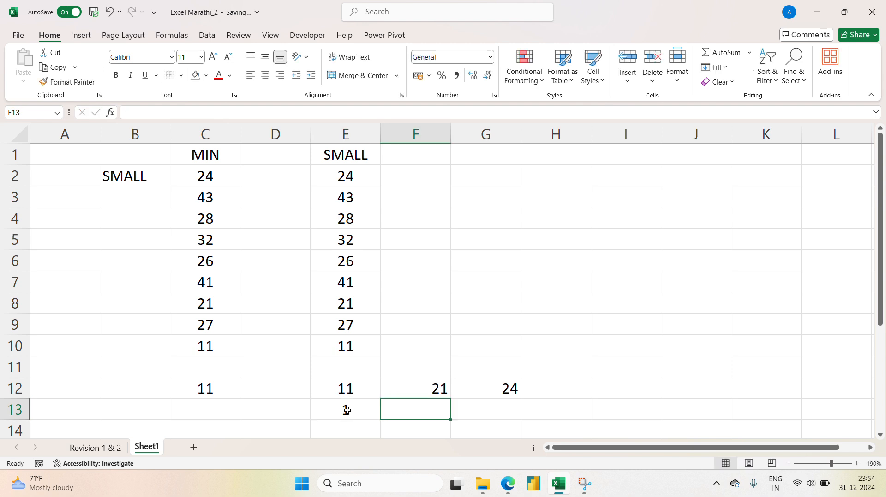
type("2")
key("Right")
type("3")
key("Right")
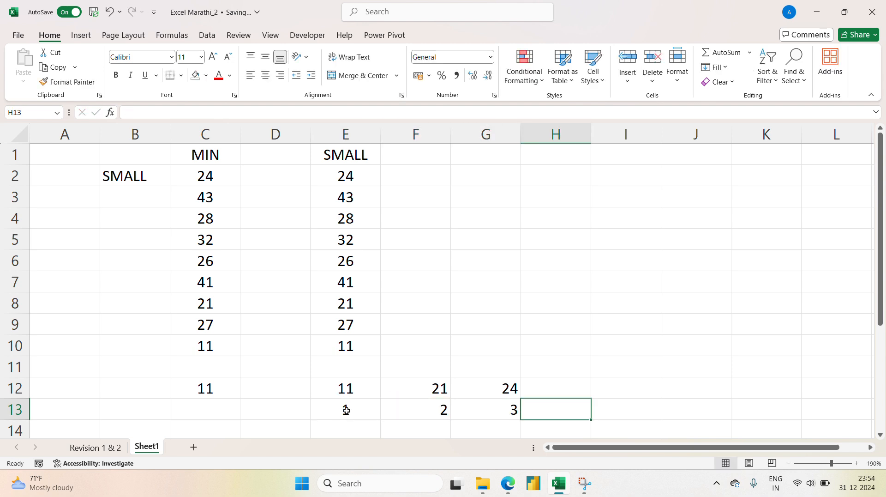
Centre the contents of columns F and G horizontally and align them to the middle vertically.
left_click_drag(434, 139, 475, 133)
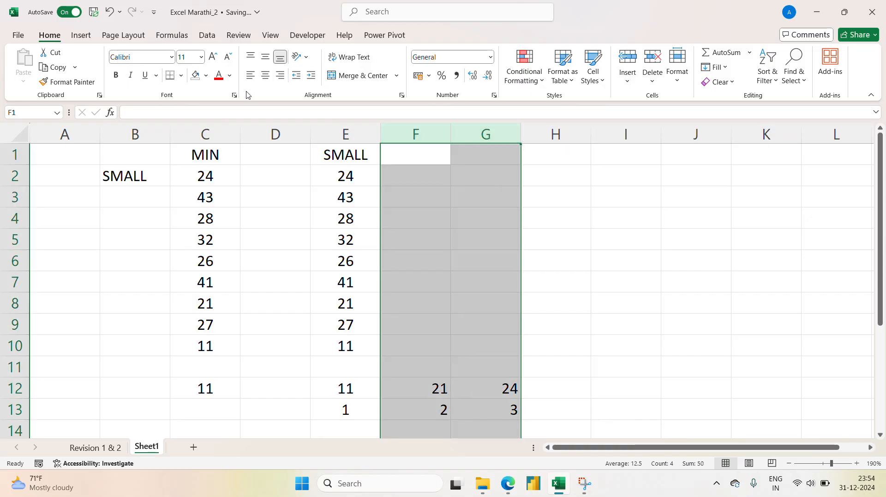
left_click(266, 75)
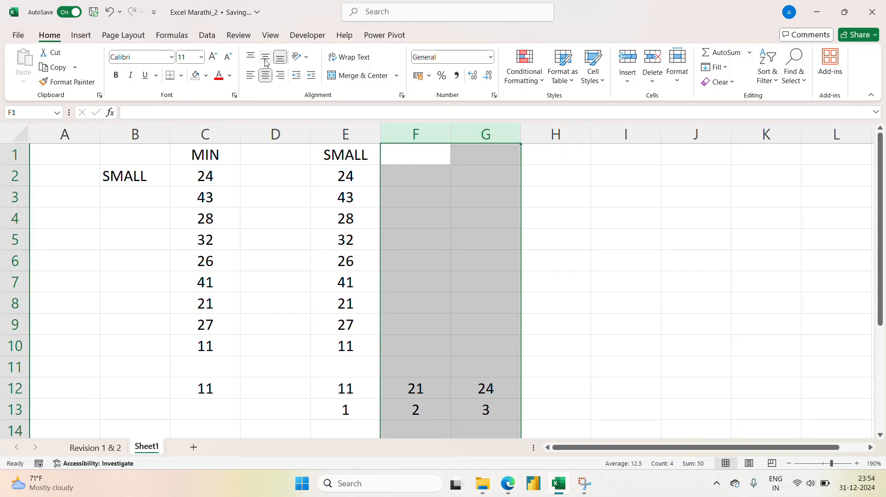
left_click(497, 292)
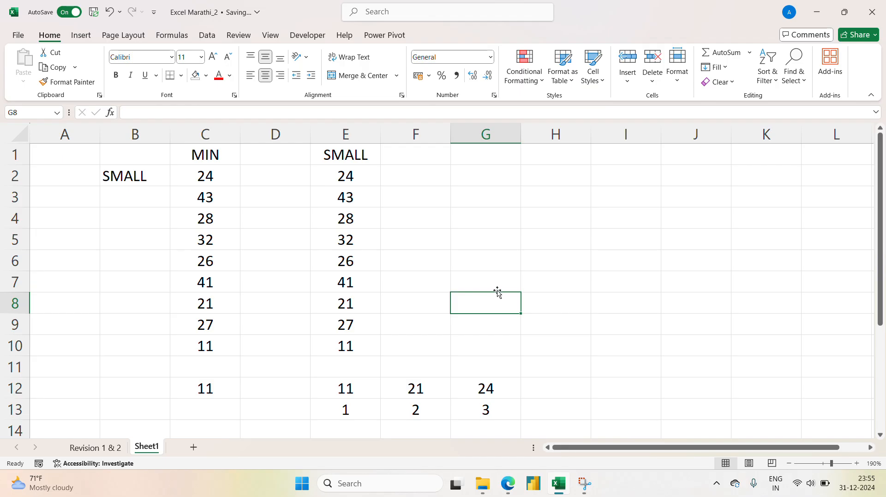
left_click(502, 242)
left_click(499, 295)
left_click(622, 283)
left_click(535, 236)
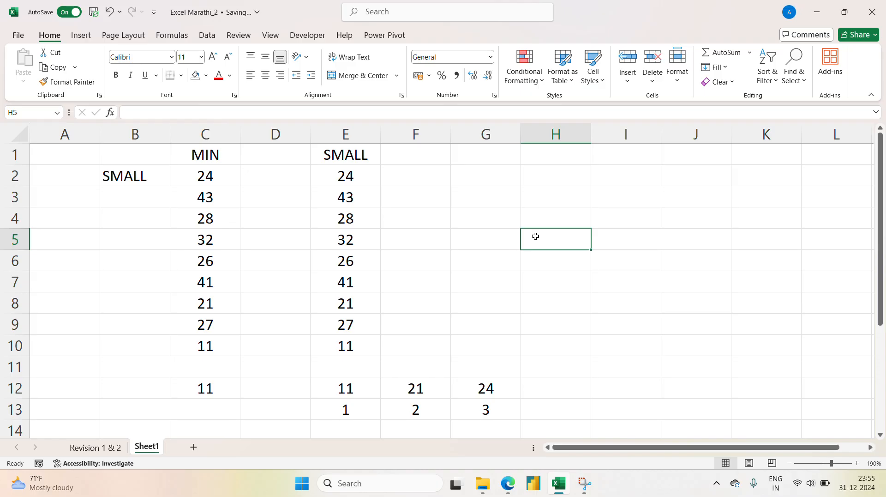
Enter the heading MAX in cell H1.
left_click(555, 156)
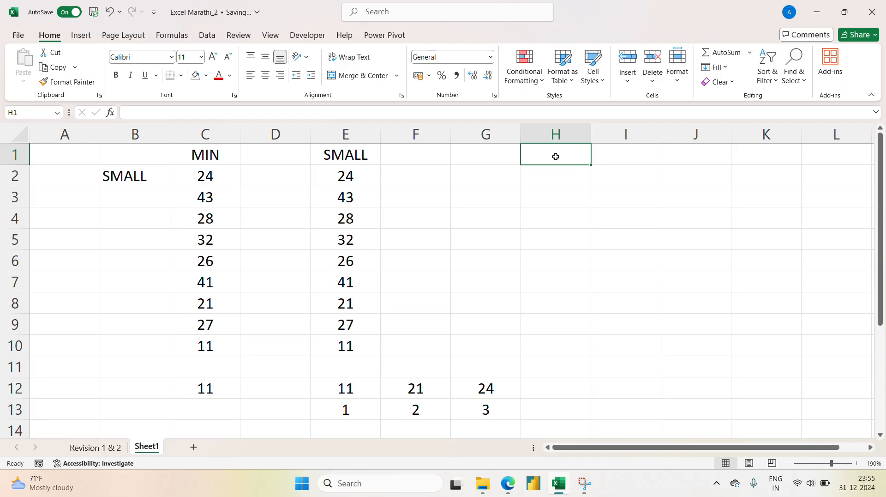
type("MAIN")
key("BackSpace")
key("BackSpace")
key("BackSpace")
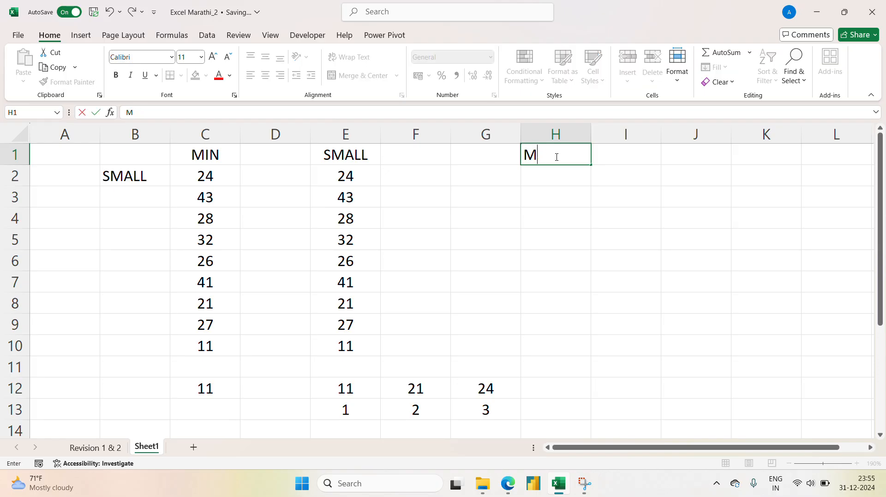
type("AX")
key("Return")
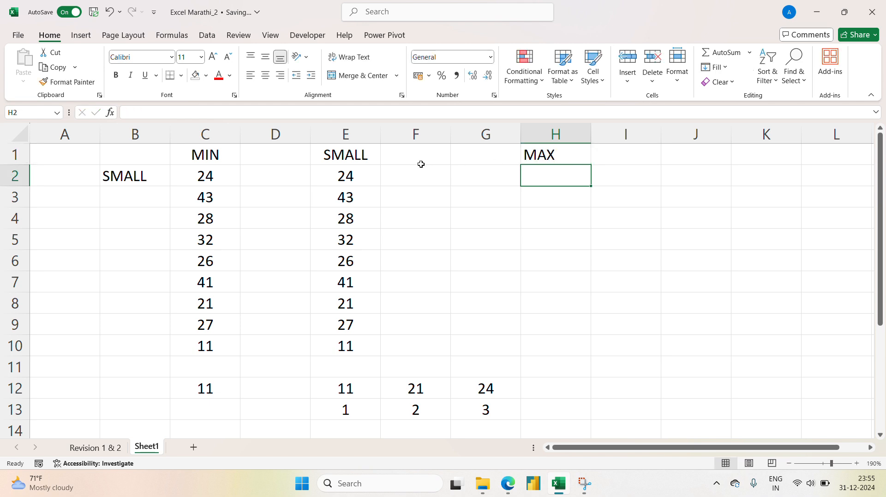
Copy the numbers in E2:E10 into H2:H10 under the MAX heading.
left_click(367, 179)
key("ctrl+shift+Down")
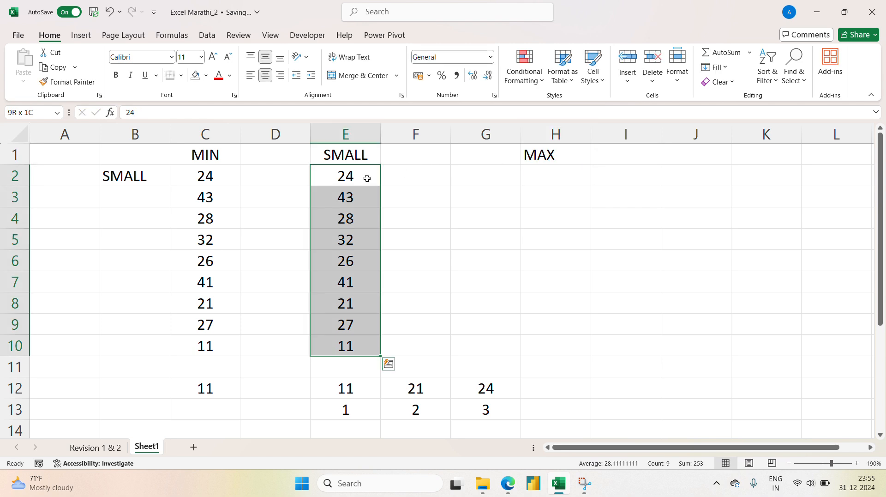
key("ctrl+c")
key("Right")
key("Right")
key("Right")
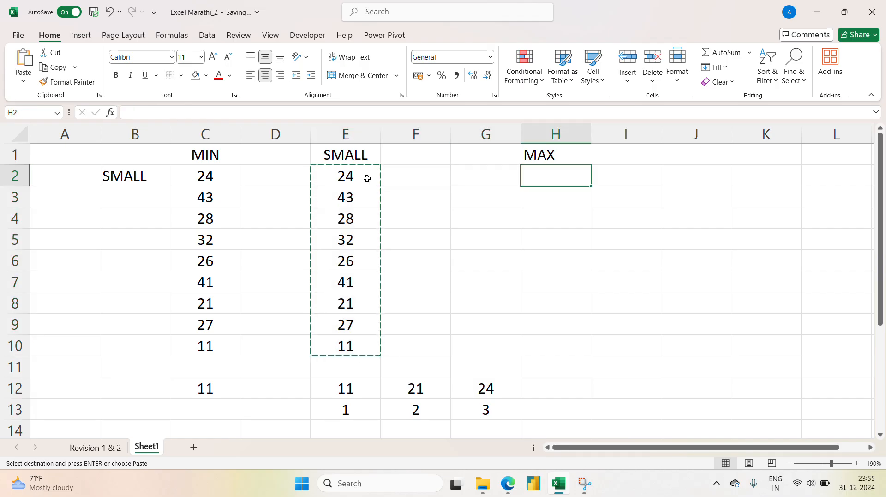
key("Return")
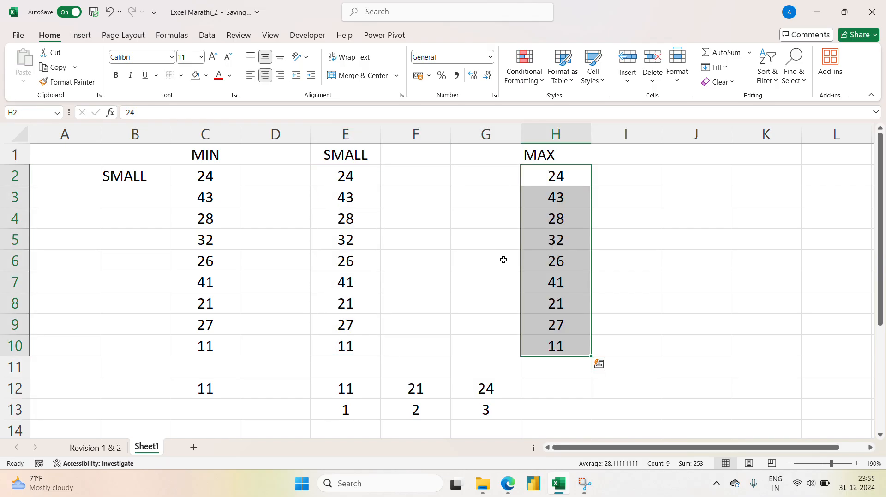
Centre the contents of column H horizontally and align them to the middle vertically.
left_click(560, 131)
left_click(271, 78)
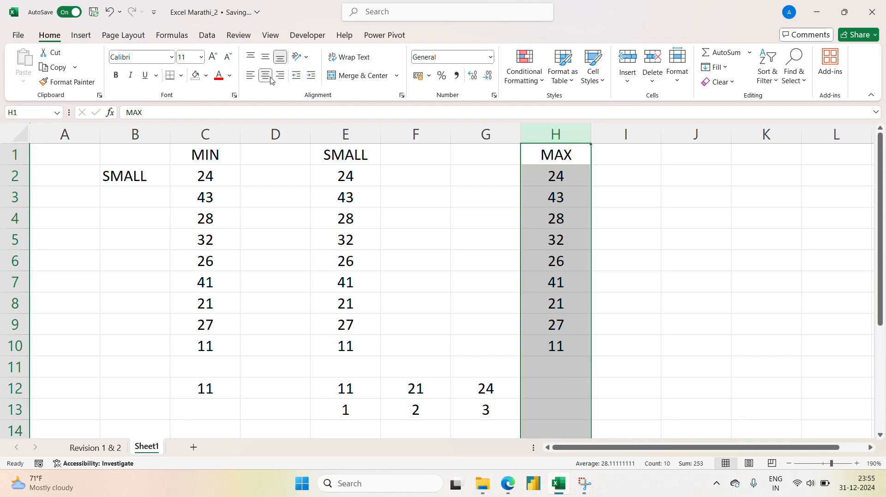
left_click(265, 57)
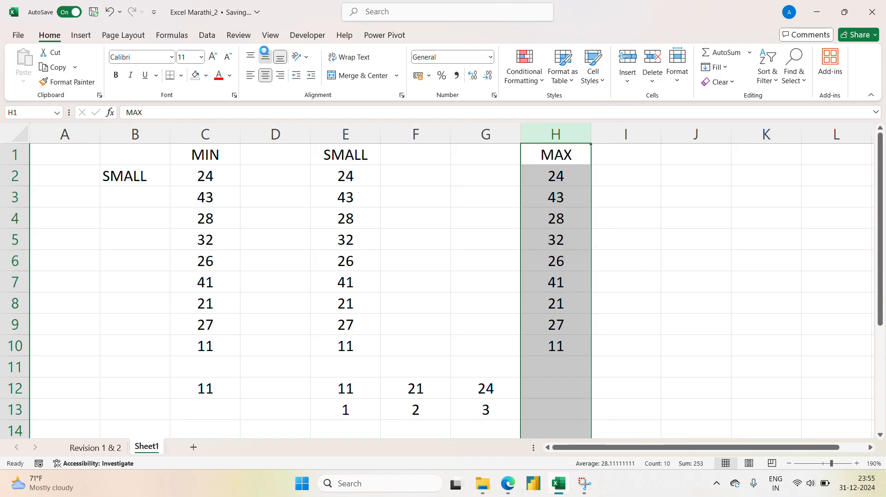
Calculate the largest value of H2:H10 in cell H12 with =MAX(H2:H10).
left_click(567, 392)
type("=MAX(")
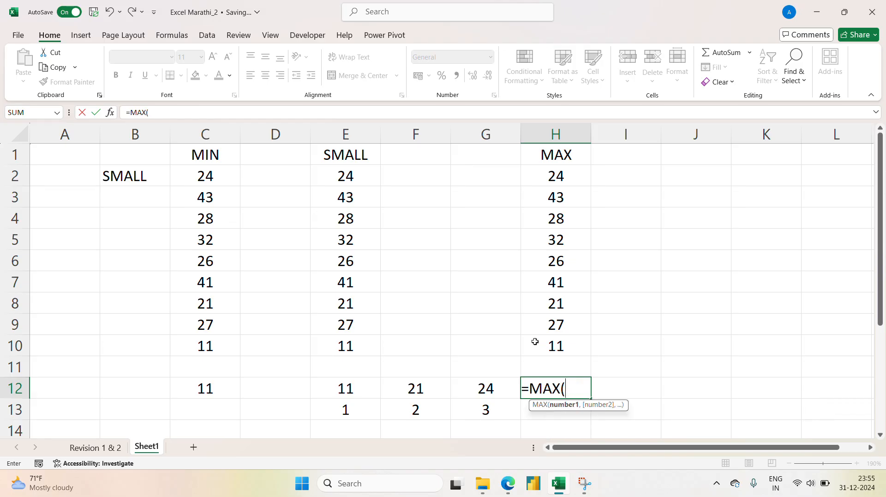
left_click_drag(571, 176, 573, 336)
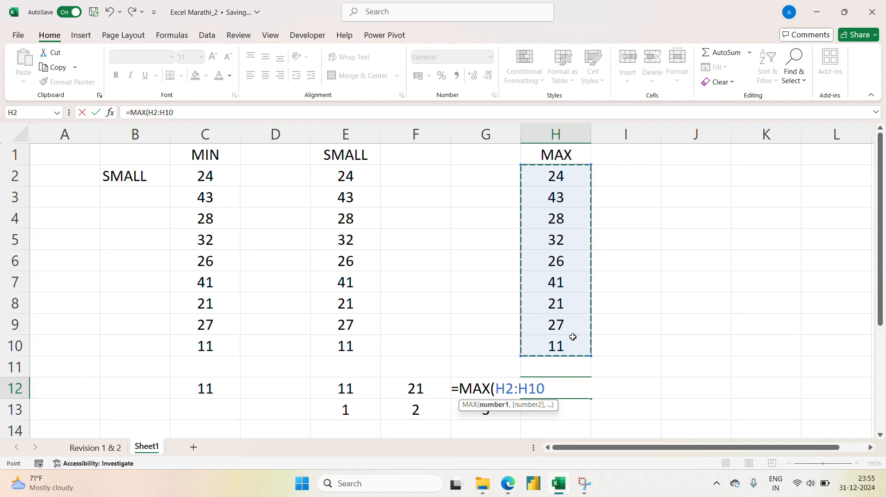
type(")")
key("Return")
left_click(592, 384)
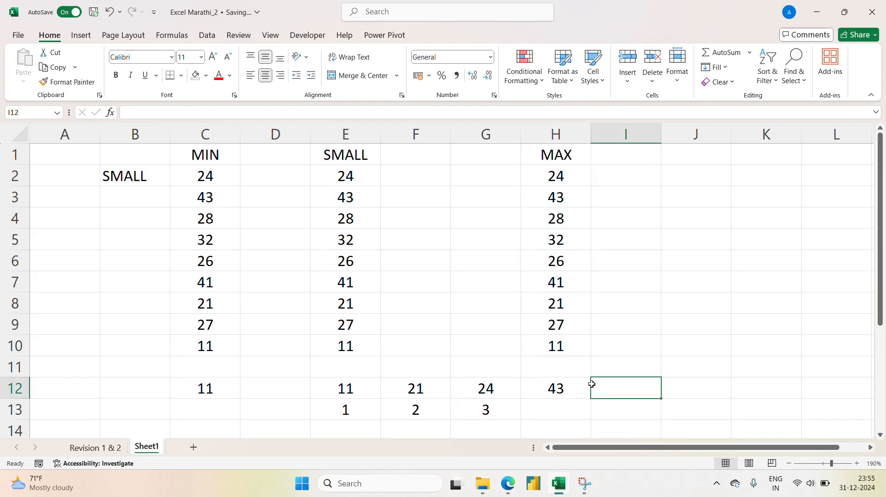
left_click(565, 385)
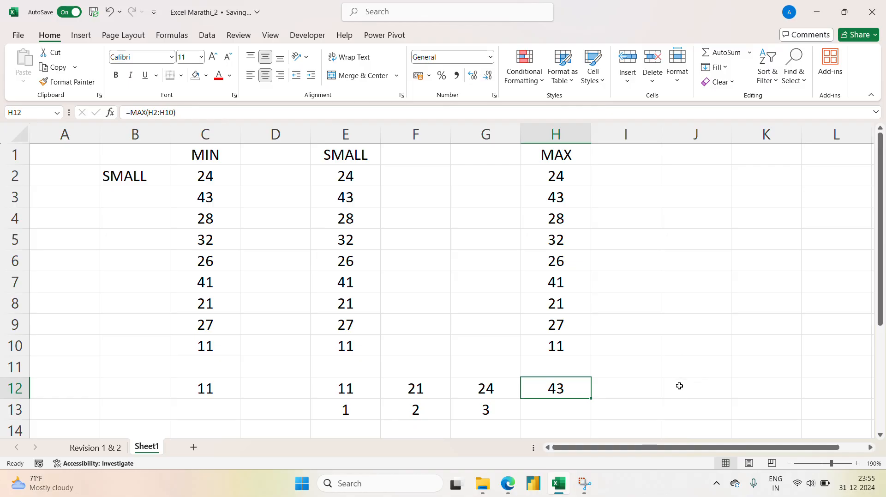
Enter the heading LARGE in cell I1 beside the MAX heading.
left_click(635, 161)
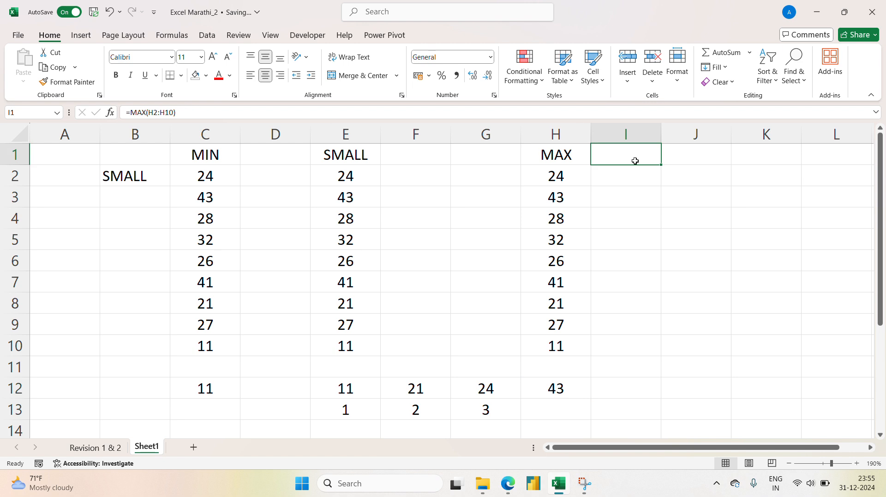
type("LARGE")
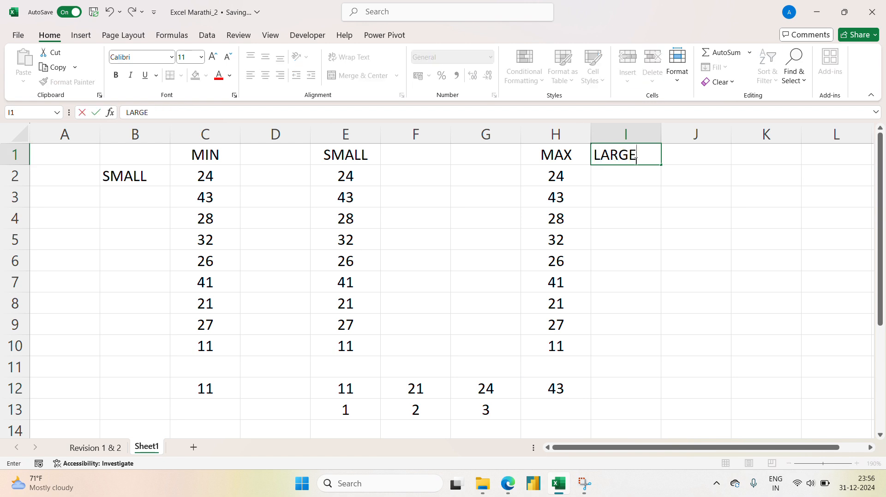
left_click(635, 194)
left_click(624, 175)
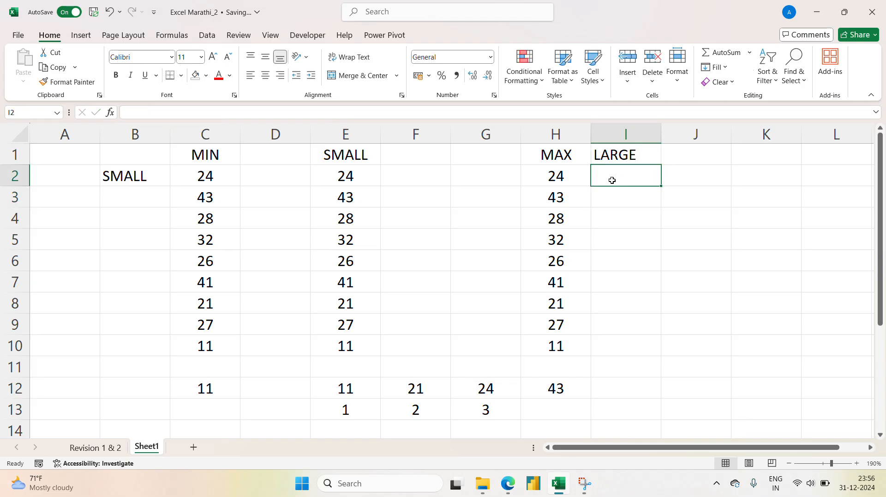
left_click(550, 211)
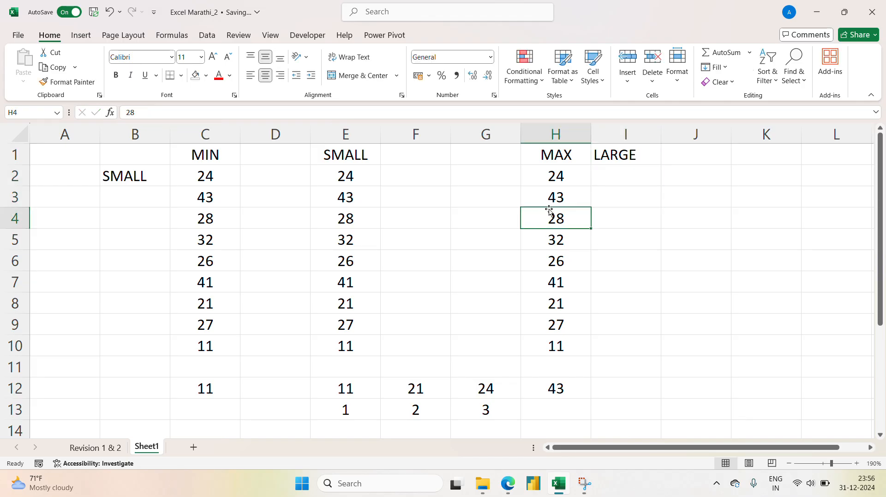
left_click(564, 382)
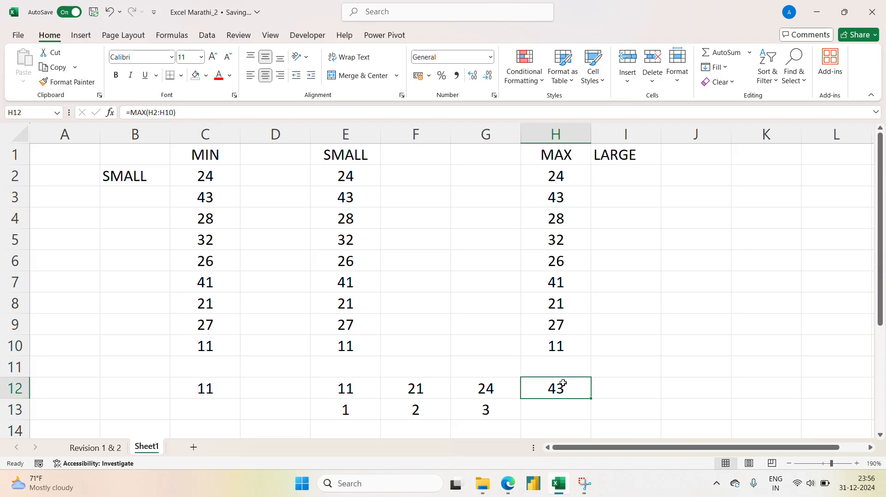
Copy the numbers in H2:H10 into J2:J10.
left_click(570, 177)
key("ctrl+Down")
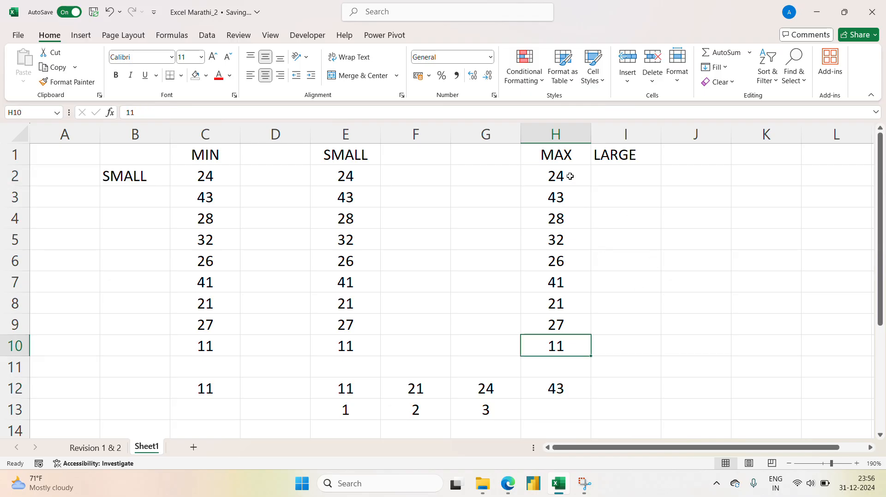
key("ctrl+Up")
key("Down")
key("ctrl+shift+Down")
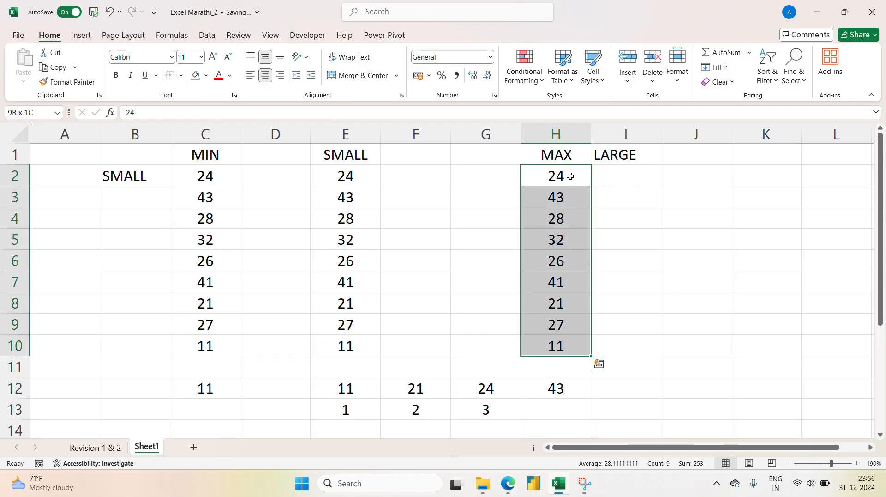
key("ctrl+c")
key("Right")
key("Right")
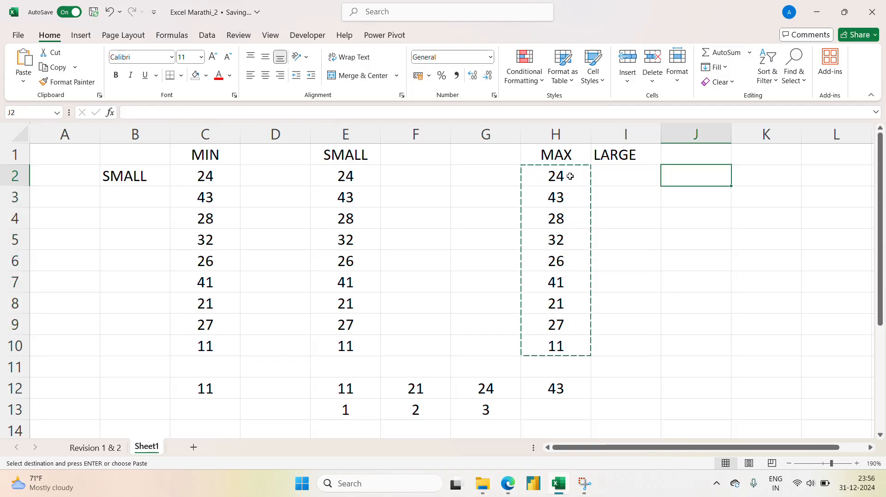
key("ctrl+v")
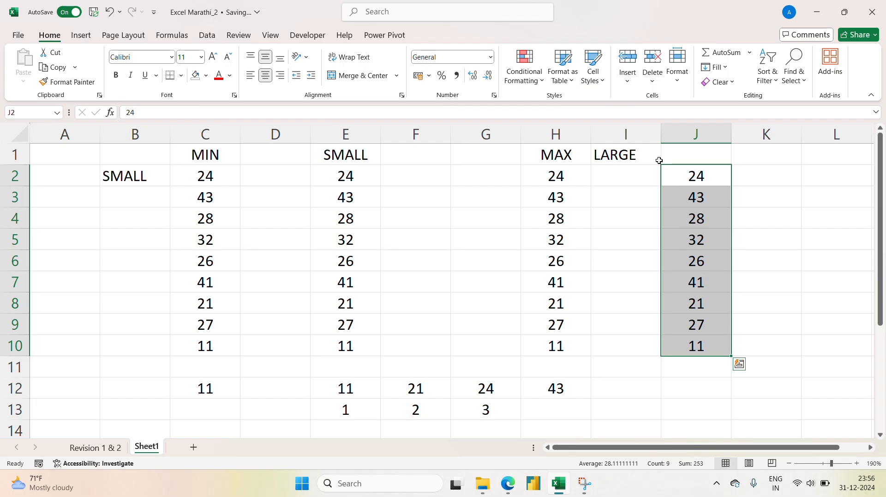
Move the LARGE heading from cell I1 to J1, above the copied numbers.
left_click(681, 151)
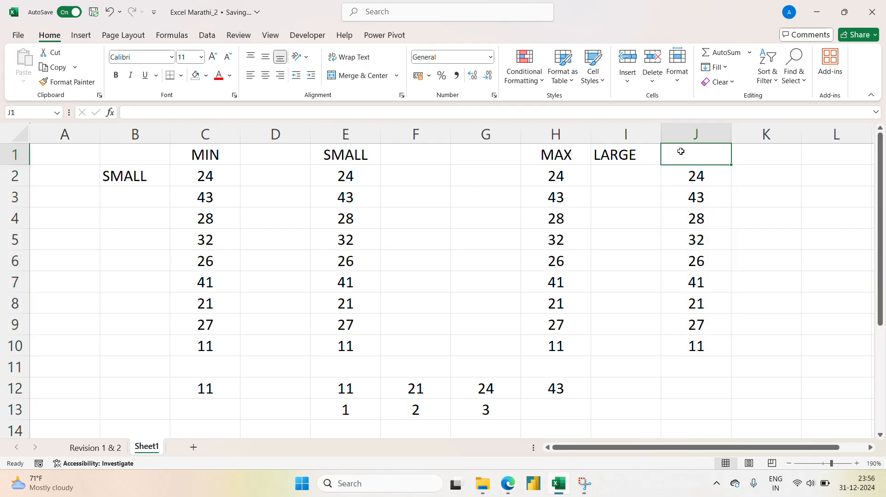
left_click(623, 147)
key("ctrl+c")
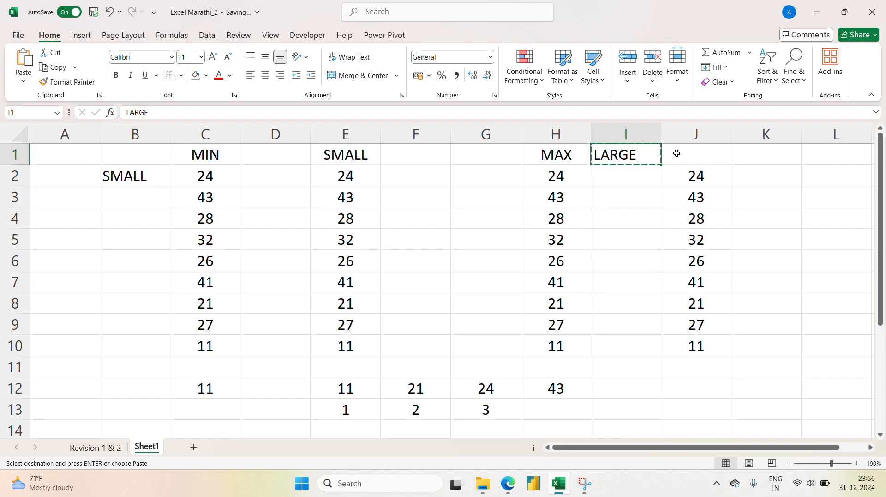
left_click(677, 153)
key("Return")
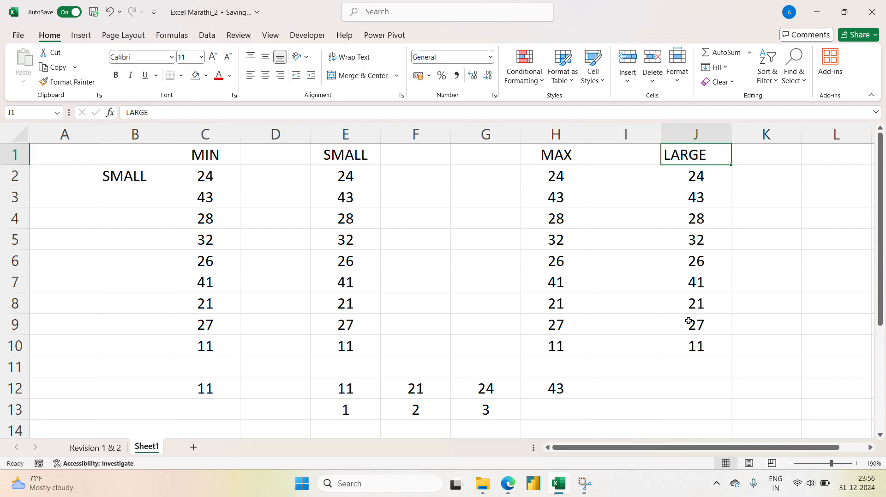
Enter the rank numbers 1, 2 and 3 in cells J13, K13 and L13.
left_click(699, 381)
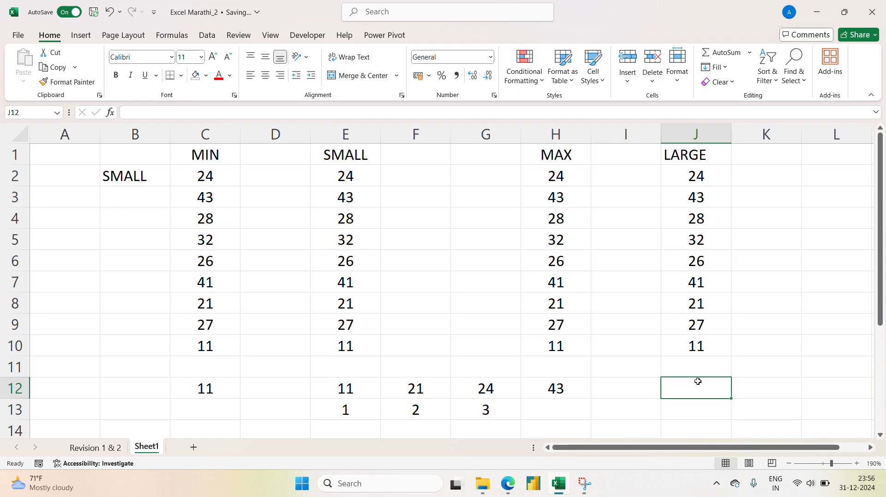
key("Return")
type("1")
key("Tab")
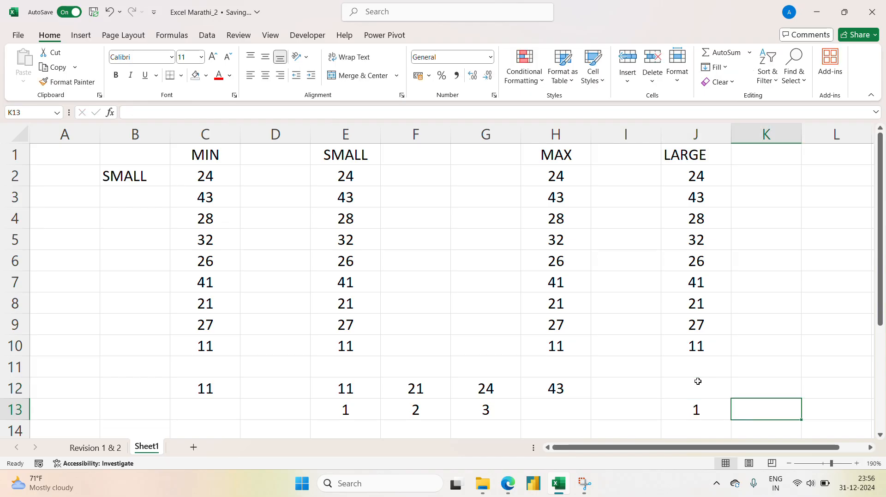
type("2")
key("Tab")
type("3")
key("Tab")
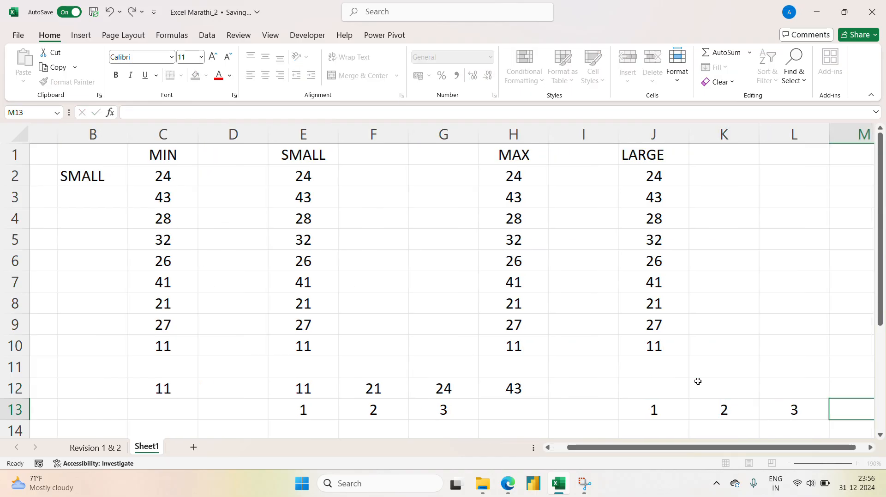
Calculate the largest value of J2:J10 in cell J12 with =LARGE(J2:J10,1).
left_click(634, 381)
type("=")
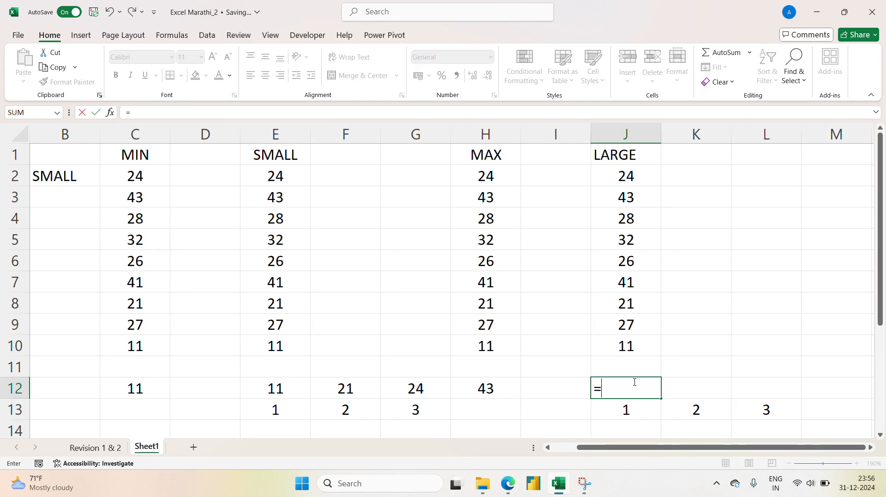
type("LARGE(")
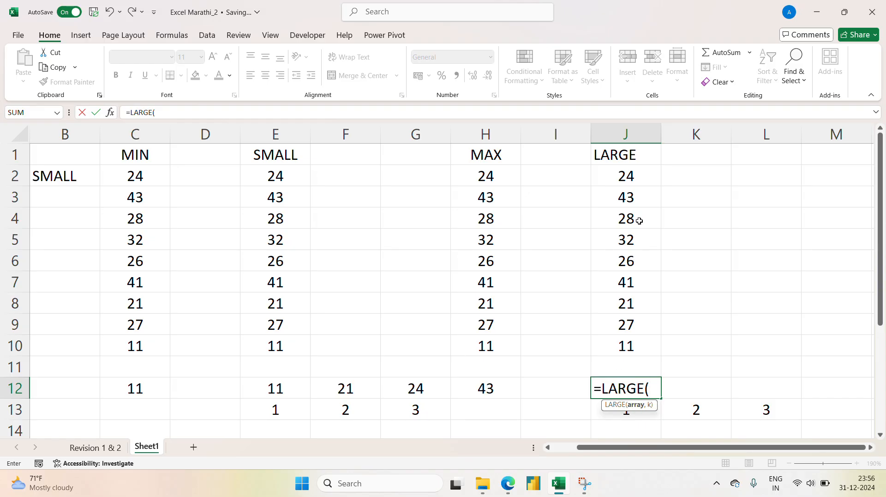
left_click_drag(642, 179, 654, 342)
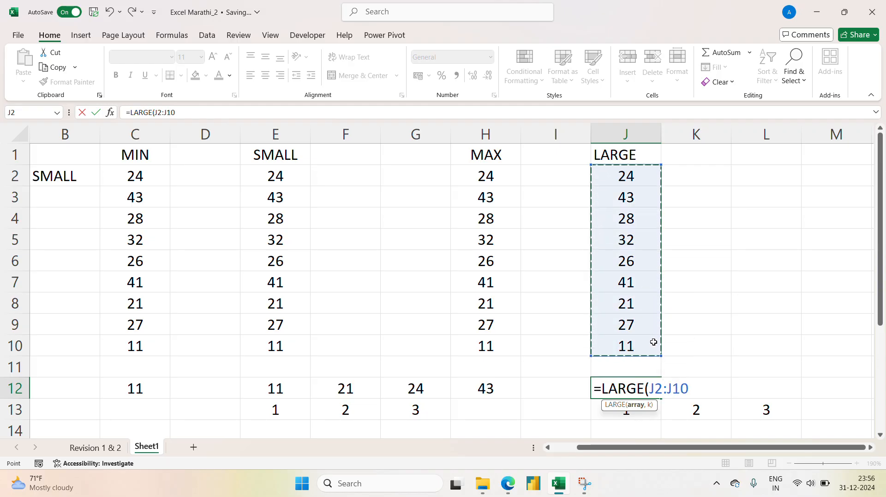
type(",")
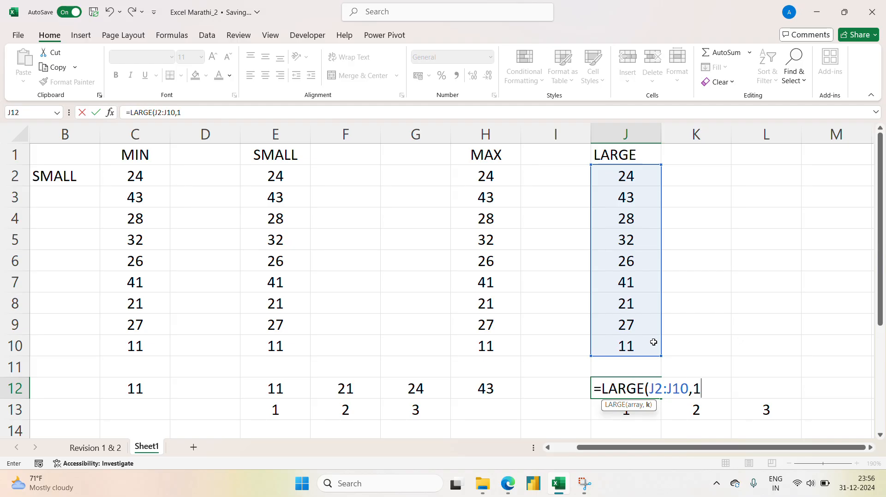
type("1)")
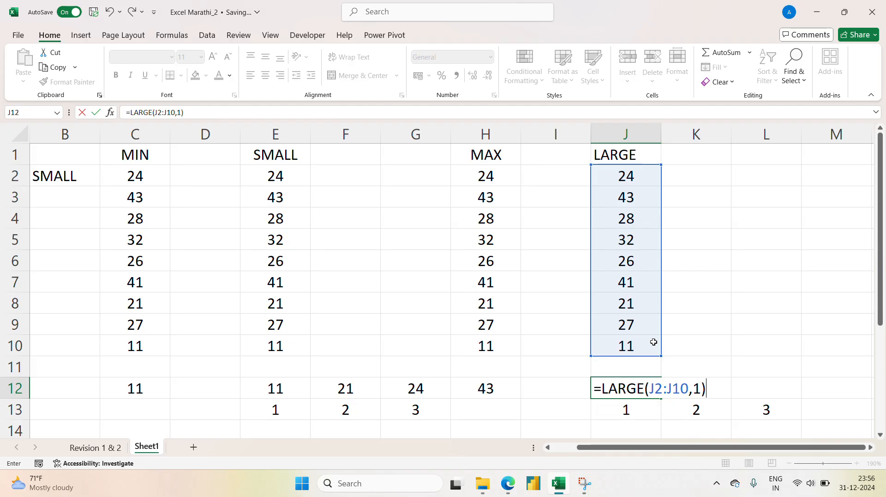
key("Return")
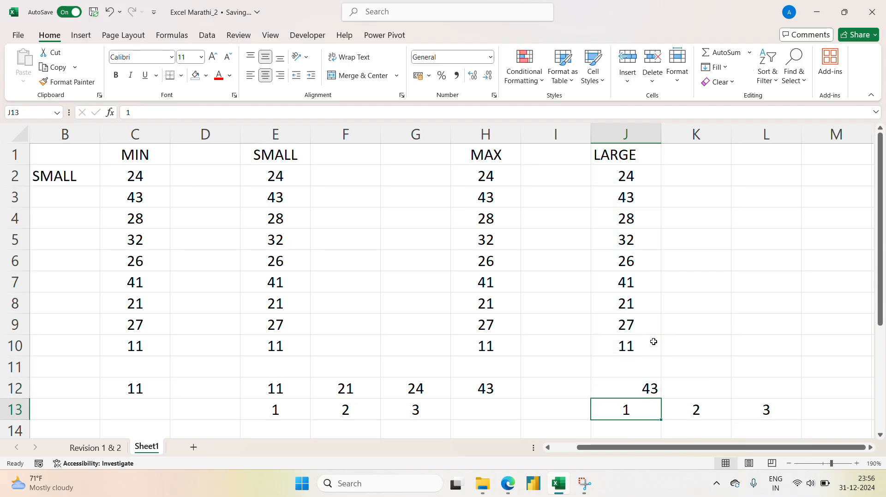
Centre the contents of column J horizontally and align them to the middle vertically.
left_click(642, 133)
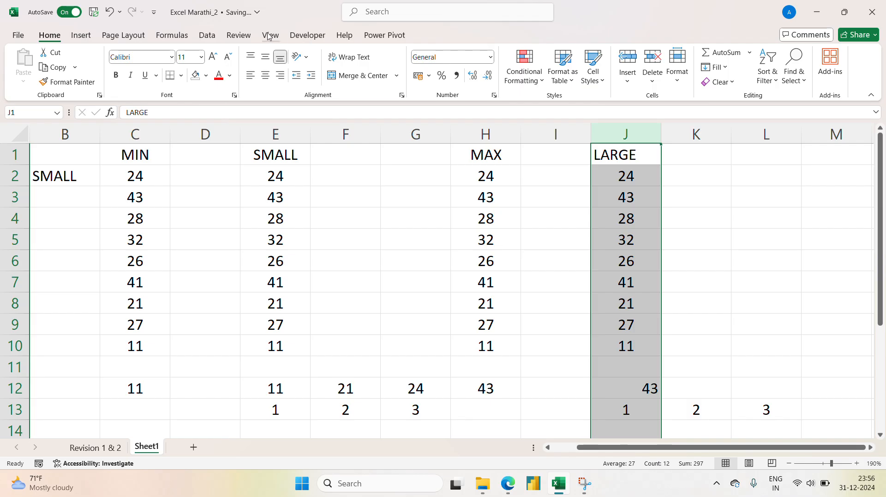
left_click(266, 76)
left_click(265, 57)
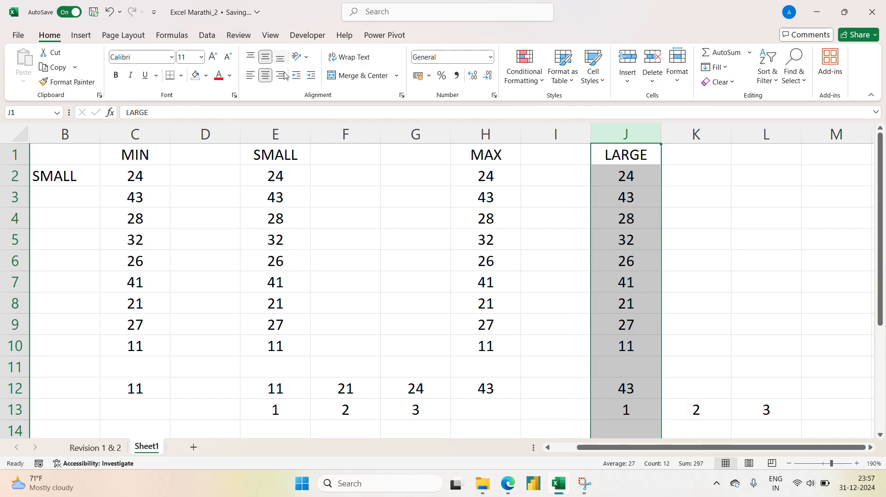
left_click_drag(757, 374, 485, 390)
left_click(652, 390)
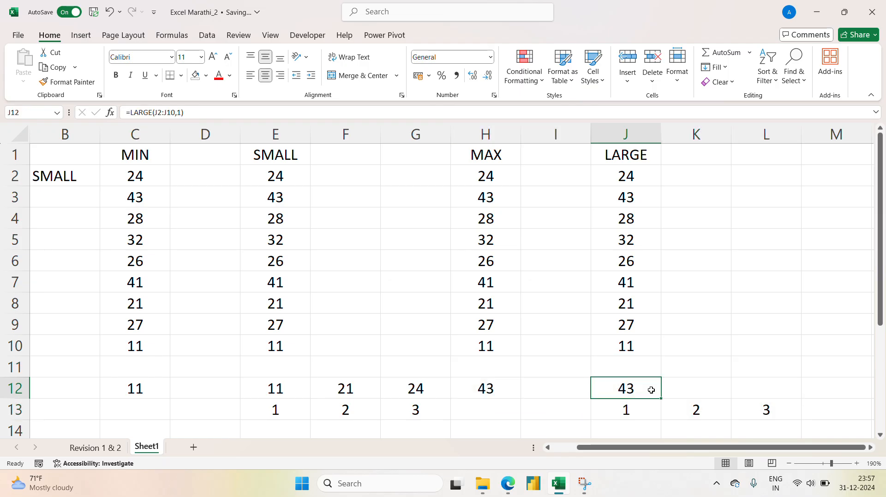
Calculate the second-largest value of J2:J10 in cell K12 with =LARGE(J2:J10,2).
left_click(728, 383)
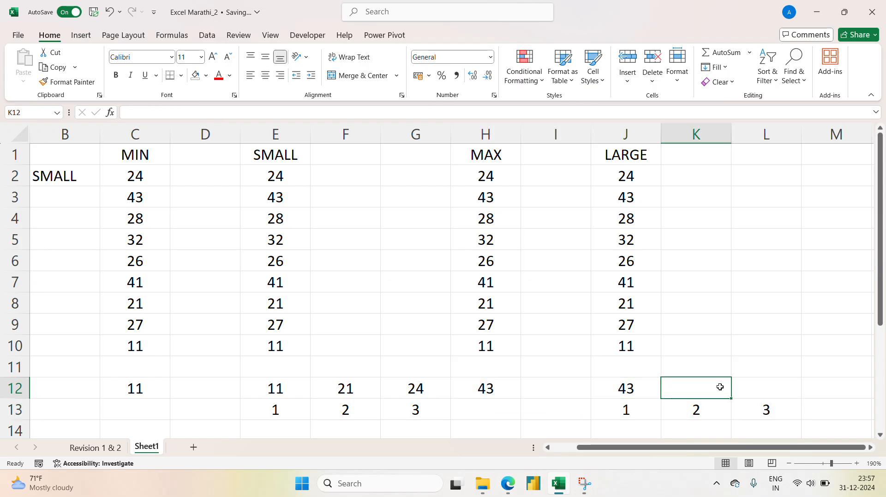
type("=")
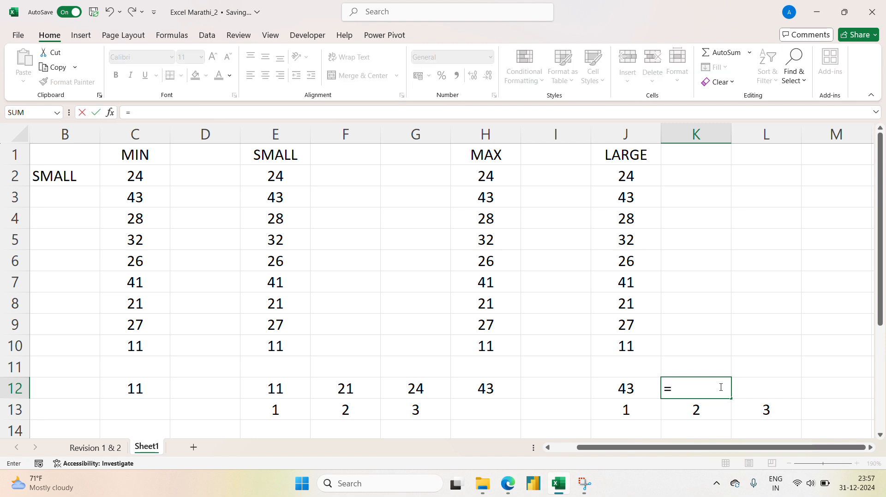
type("LAR")
key("Tab")
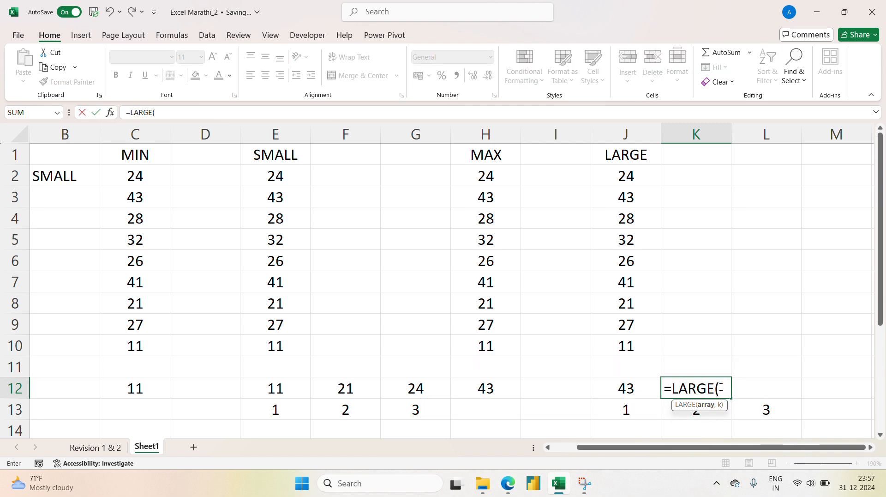
left_click_drag(638, 179, 637, 346)
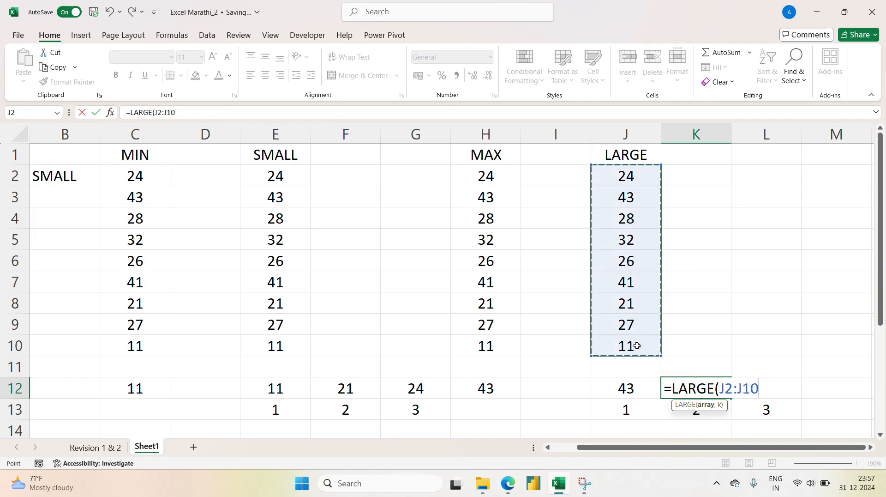
type(",")
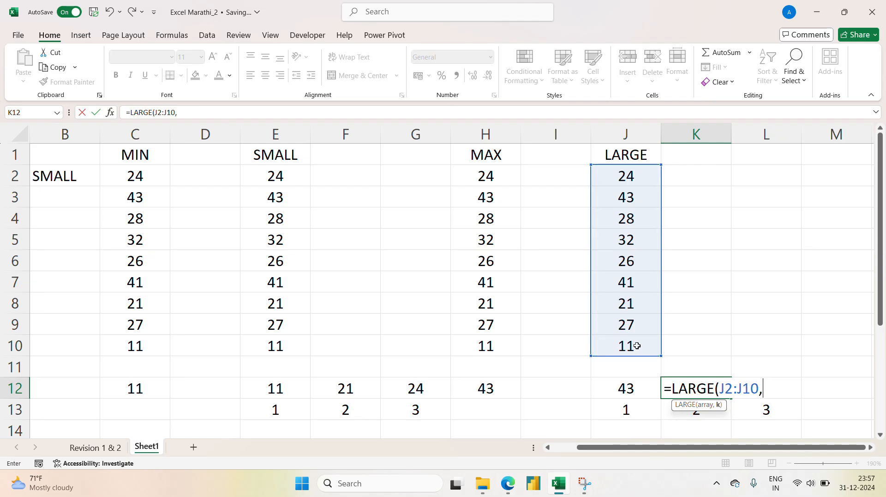
type("2)")
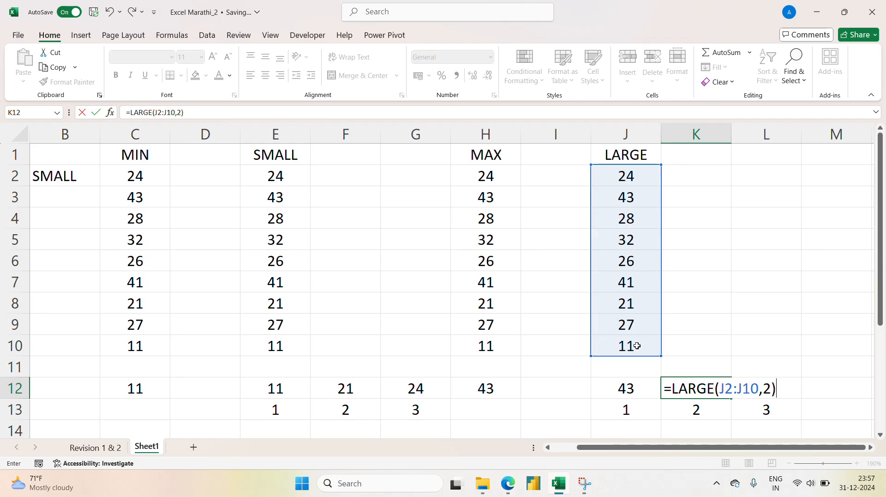
key("Return")
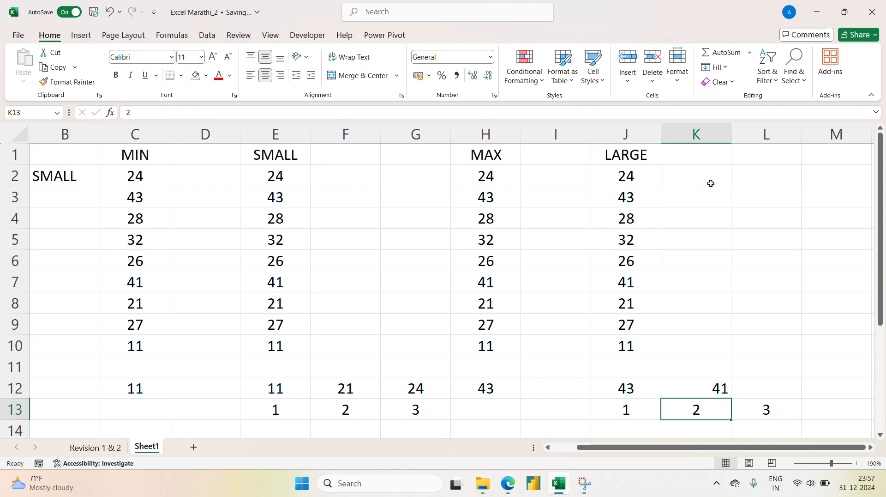
Centre the contents of column K horizontally.
left_click(696, 134)
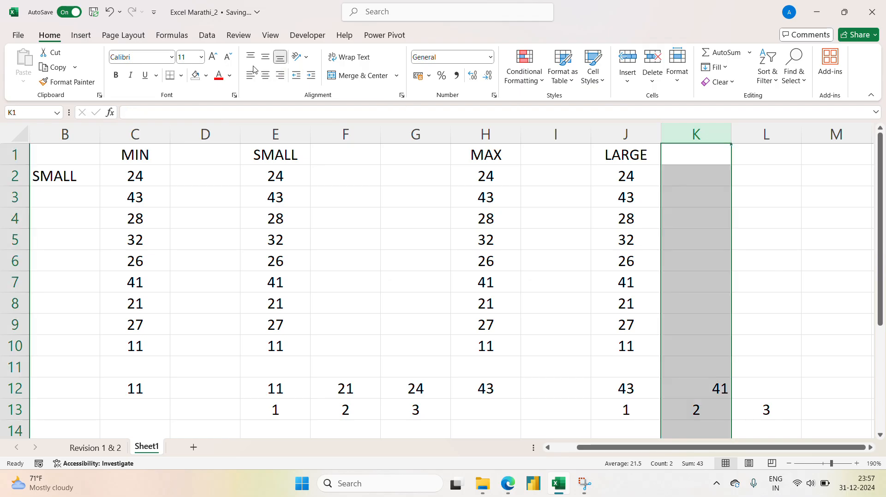
left_click(265, 75)
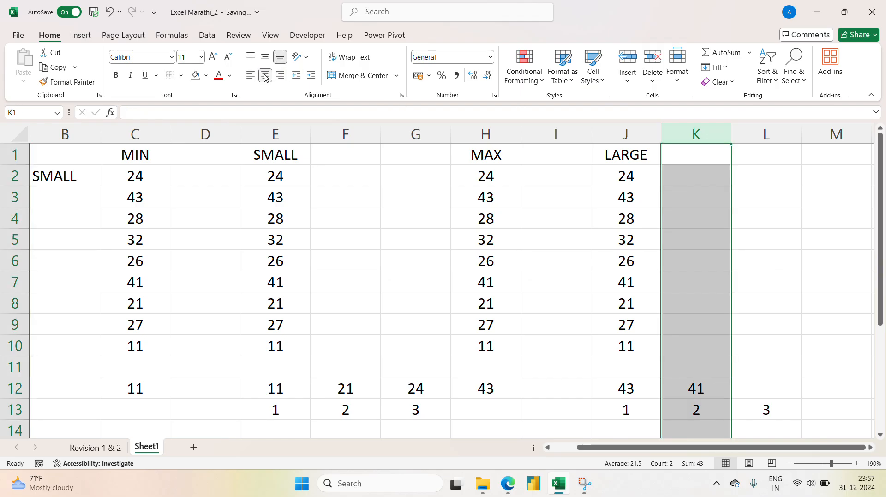
left_click(721, 390)
Calculate the third-largest value of J2:J10 in cell L12 with =LARGE(J2:J10,3).
left_click(765, 392)
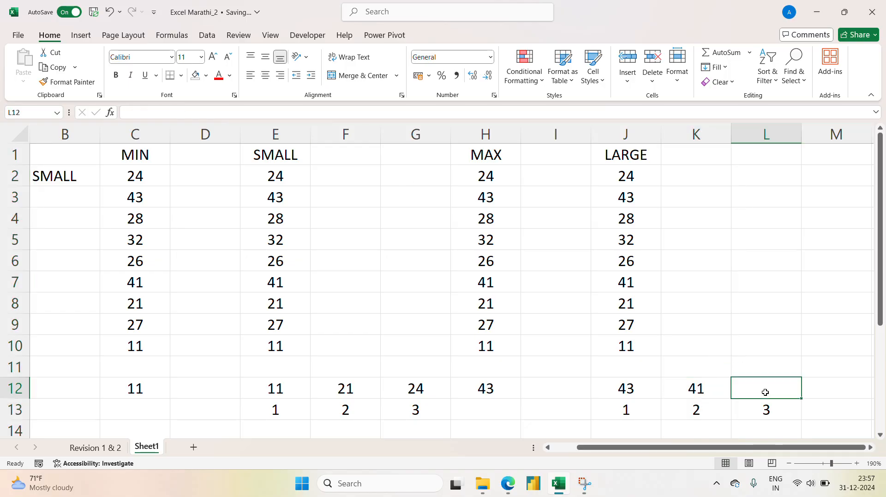
type("=")
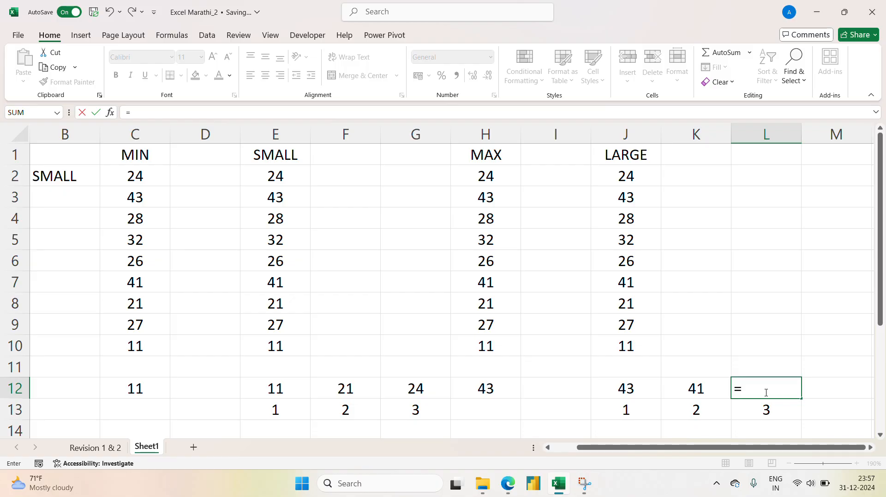
type("LAR")
key("Tab")
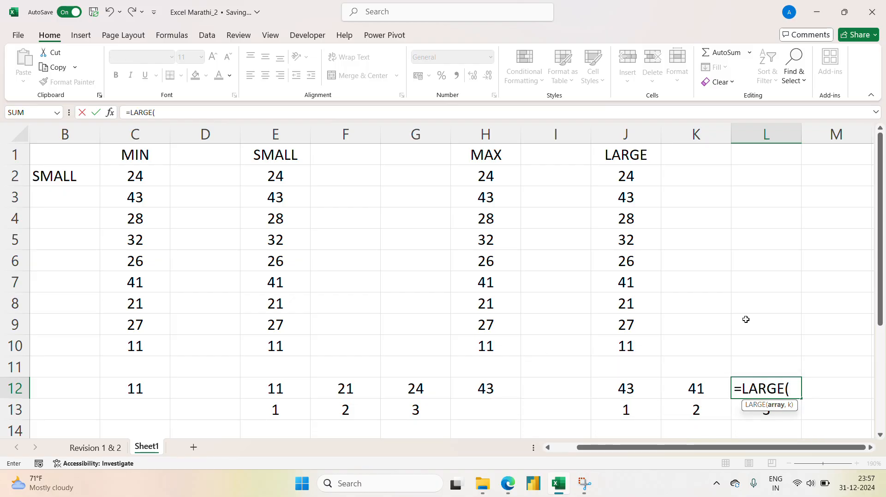
left_click_drag(651, 175, 653, 337)
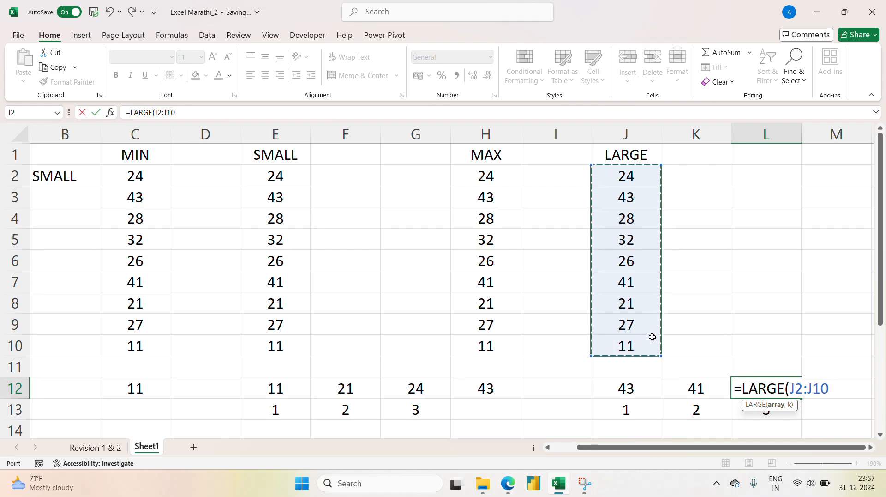
type(",")
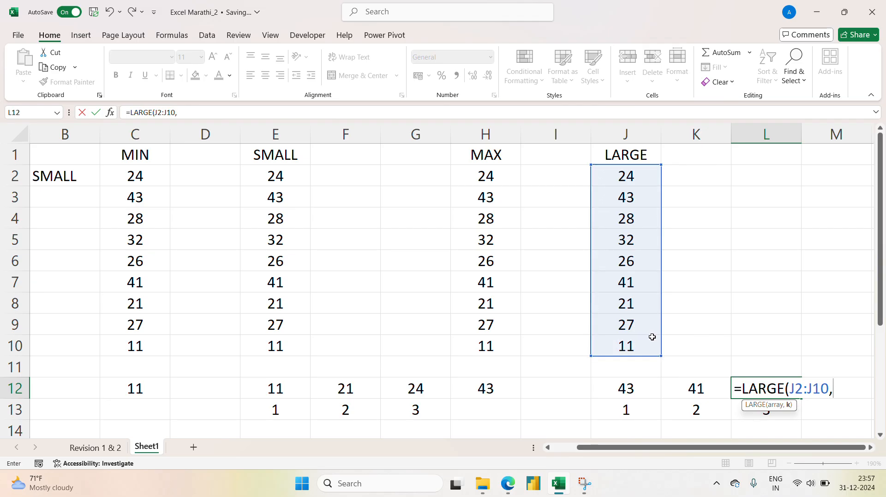
type("3")
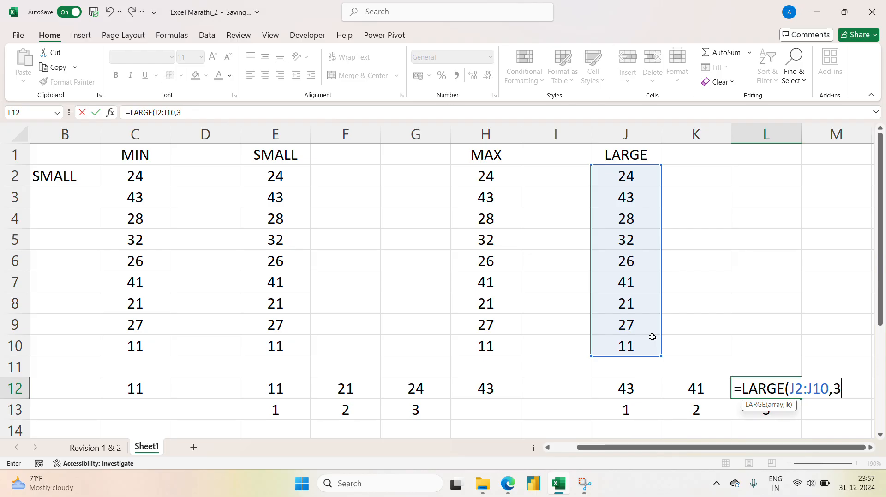
type(")")
key("Return")
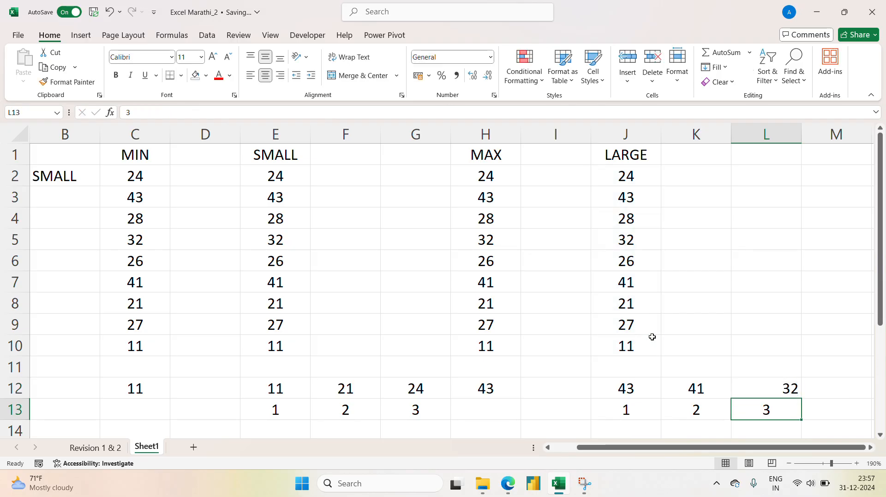
Centre the contents of column L horizontally and align them to the middle vertically.
left_click(785, 134)
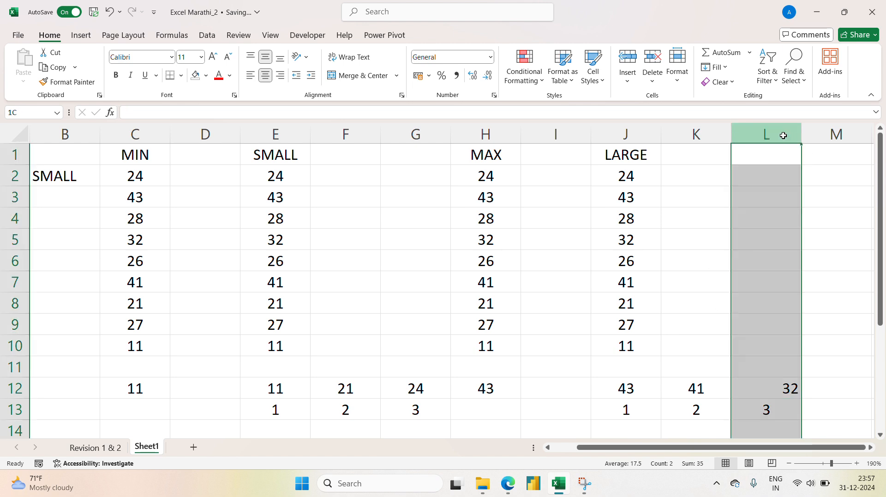
left_click(266, 76)
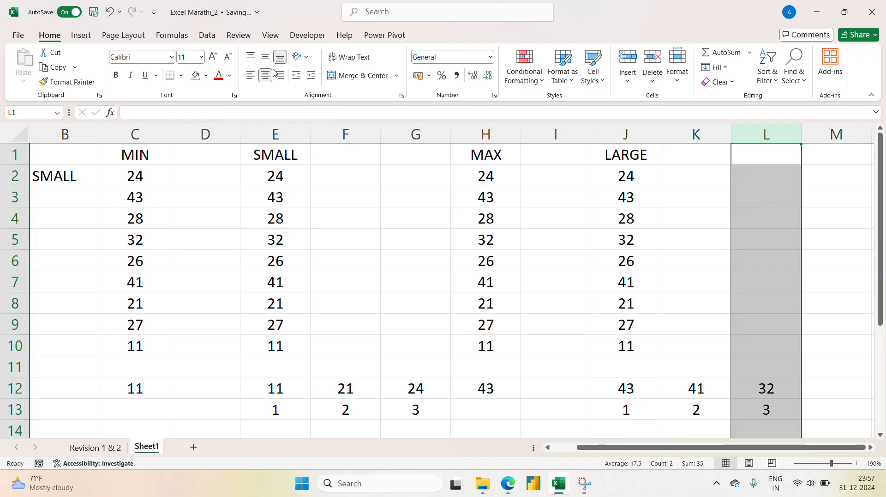
left_click(266, 56)
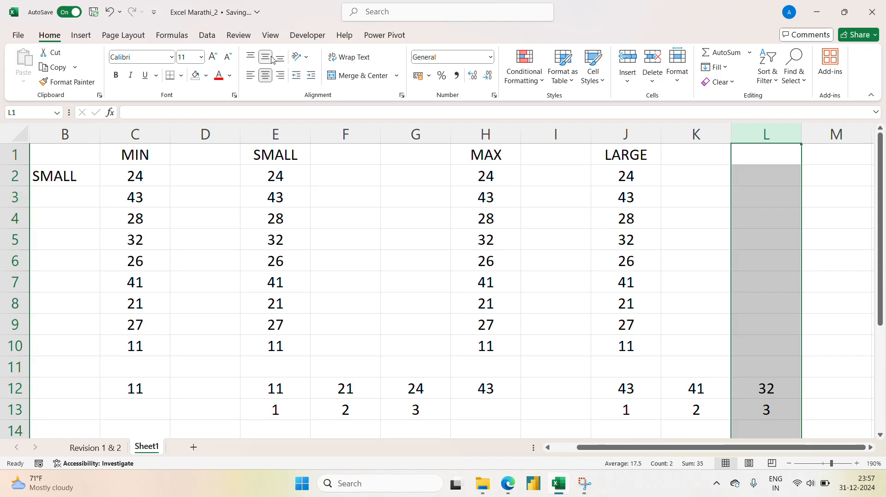
left_click(813, 275)
left_click(735, 239)
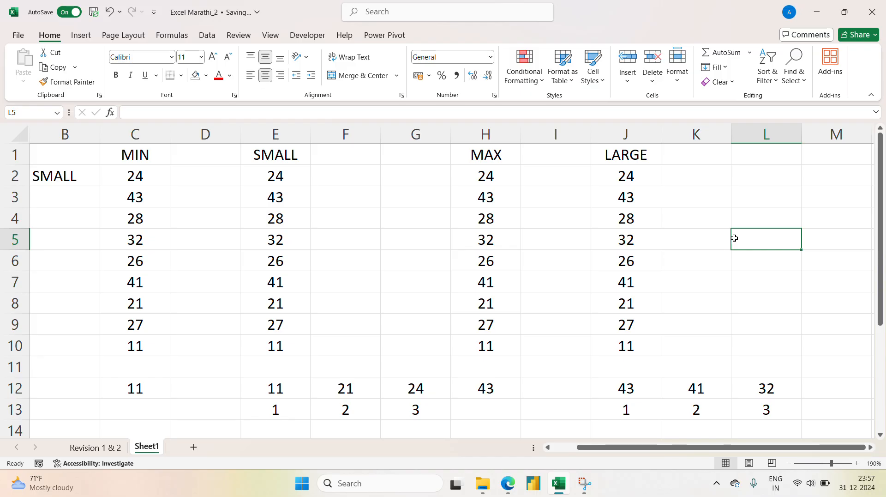
left_click(728, 220)
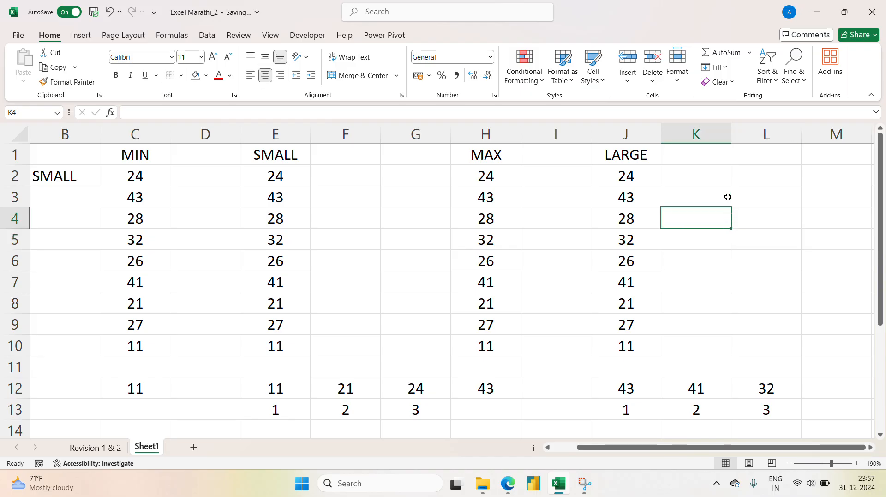
left_click(722, 181)
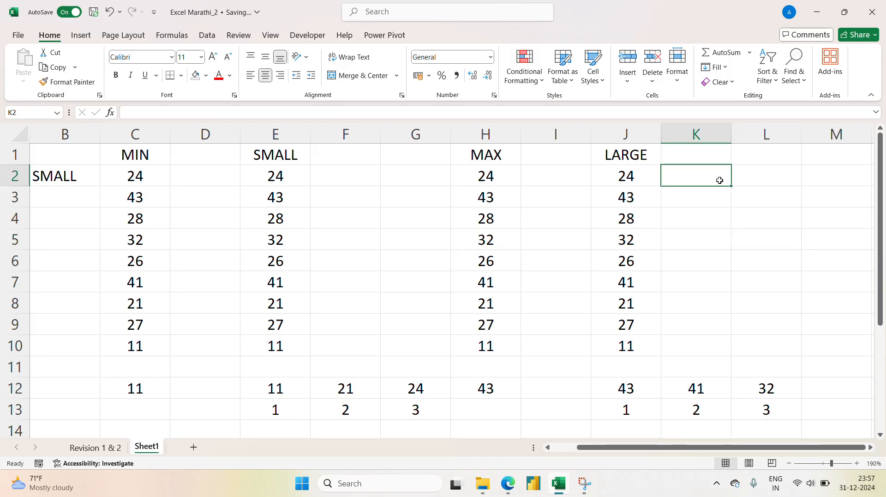
left_click(708, 214)
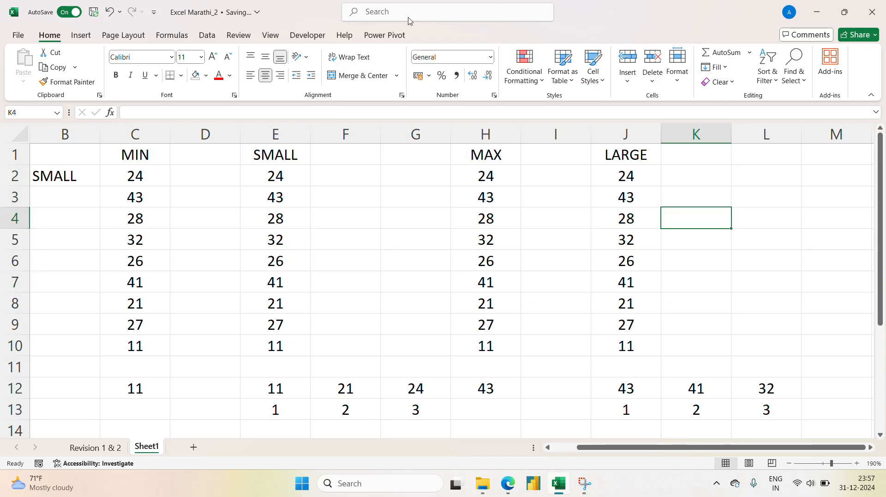